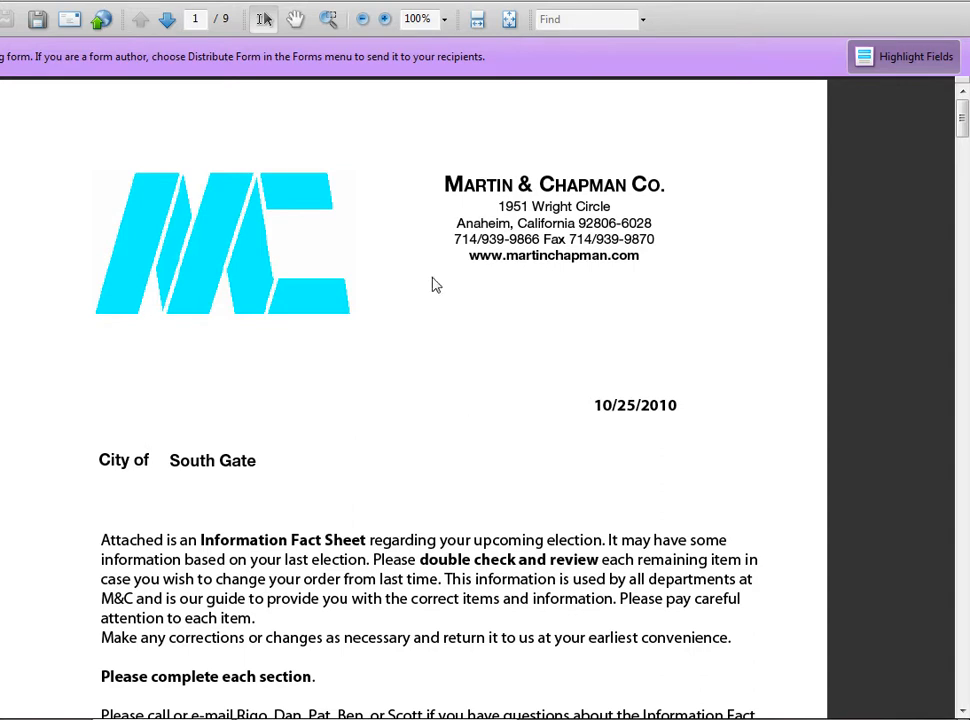
Scroll from page 1 to the page 2 City Information Fact Sheet form.
scroll(604, 303, "down", 10)
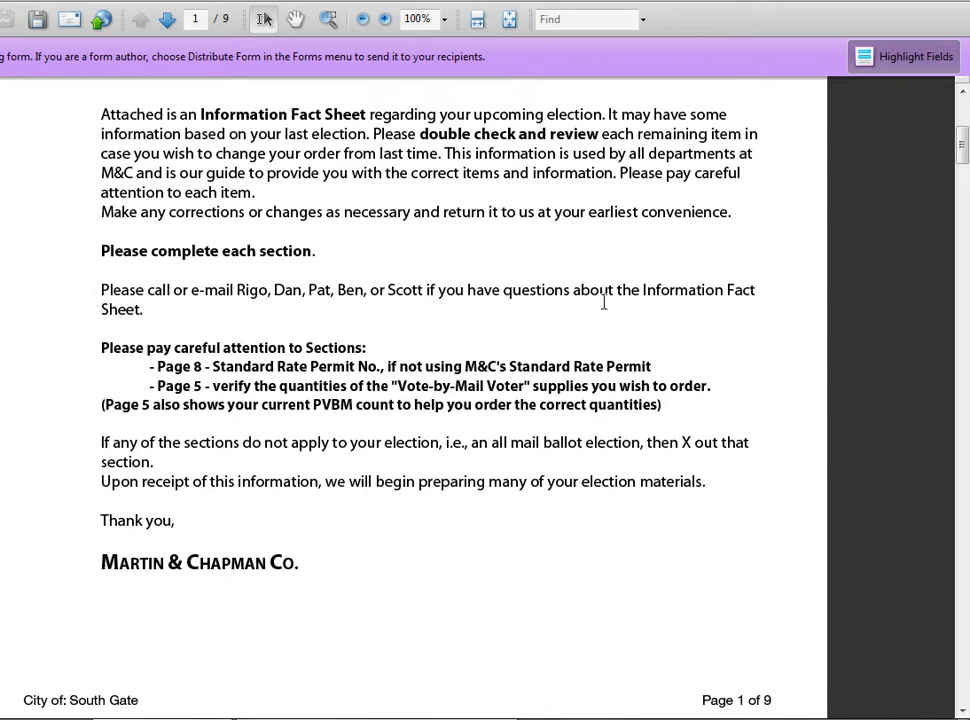
scroll(644, 295, "up", 2)
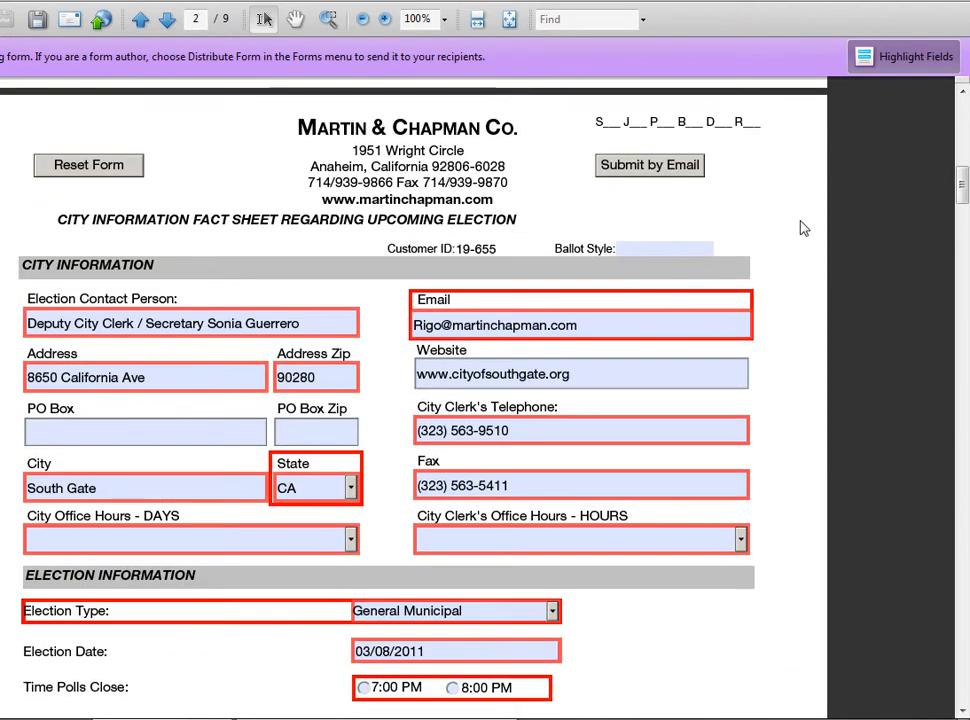
Toggle form field highlighting off and back on, then save the fact sheet.
left_click(910, 60)
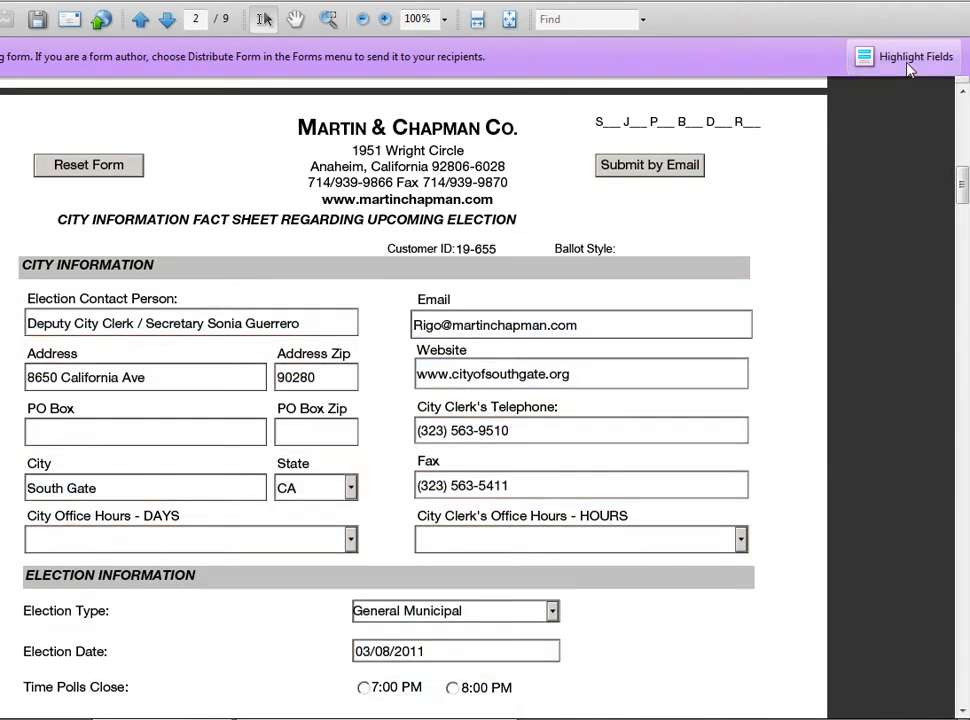
left_click(909, 64)
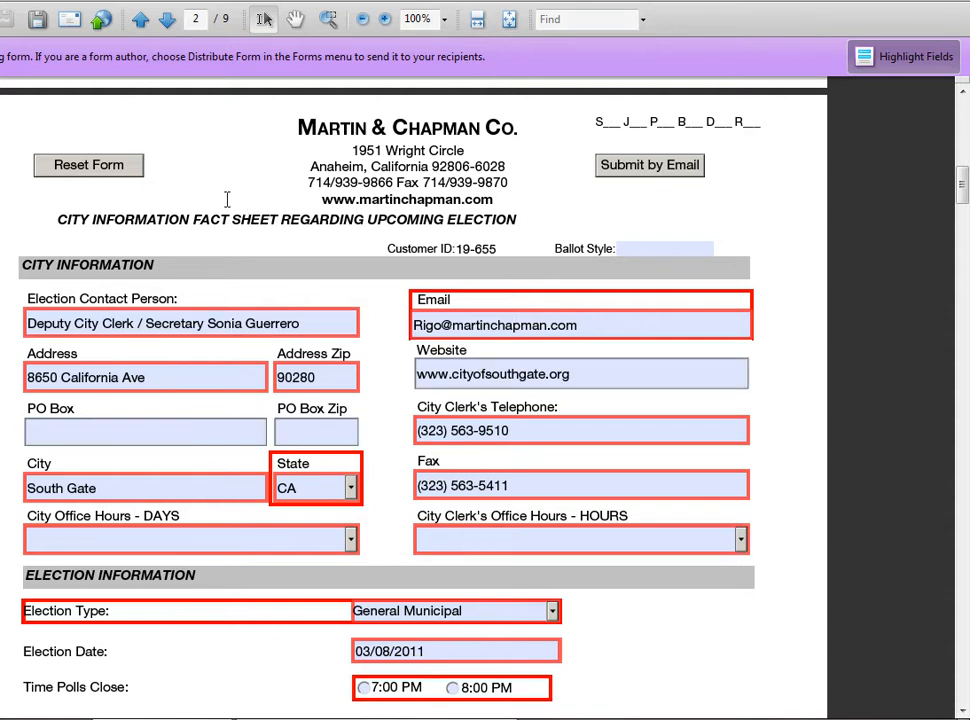
left_click(37, 21)
Overwrite the Email field with the other staff member's e-mail address and tab on to PO Box Zip.
left_click(609, 324)
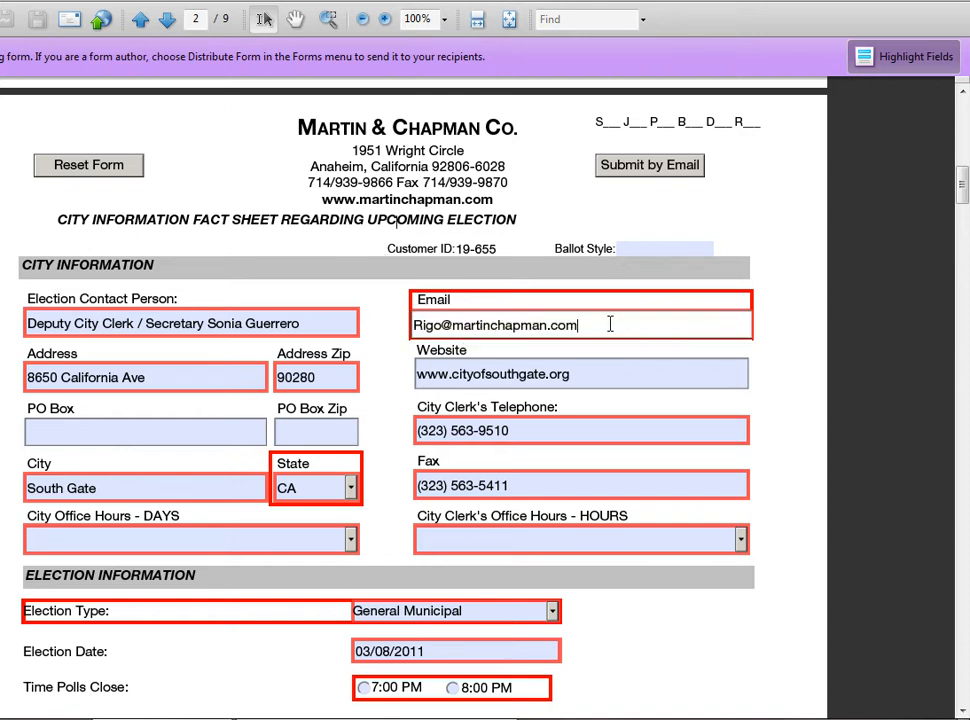
left_click_drag(599, 324, 164, 318)
left_click_drag(623, 322, 430, 301)
left_click_drag(358, 301, 406, 321)
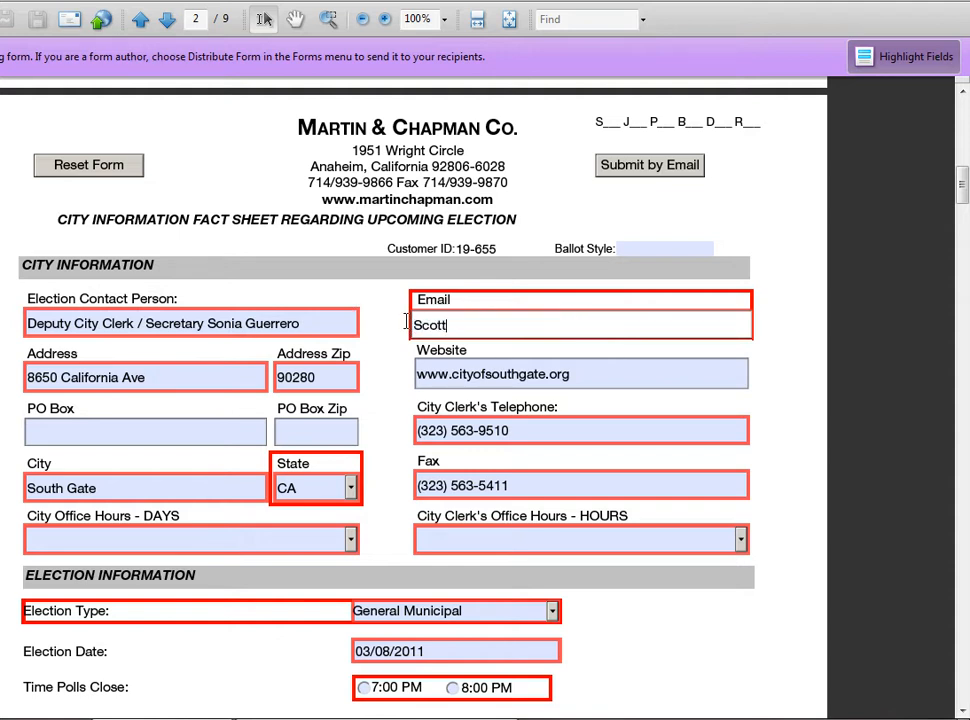
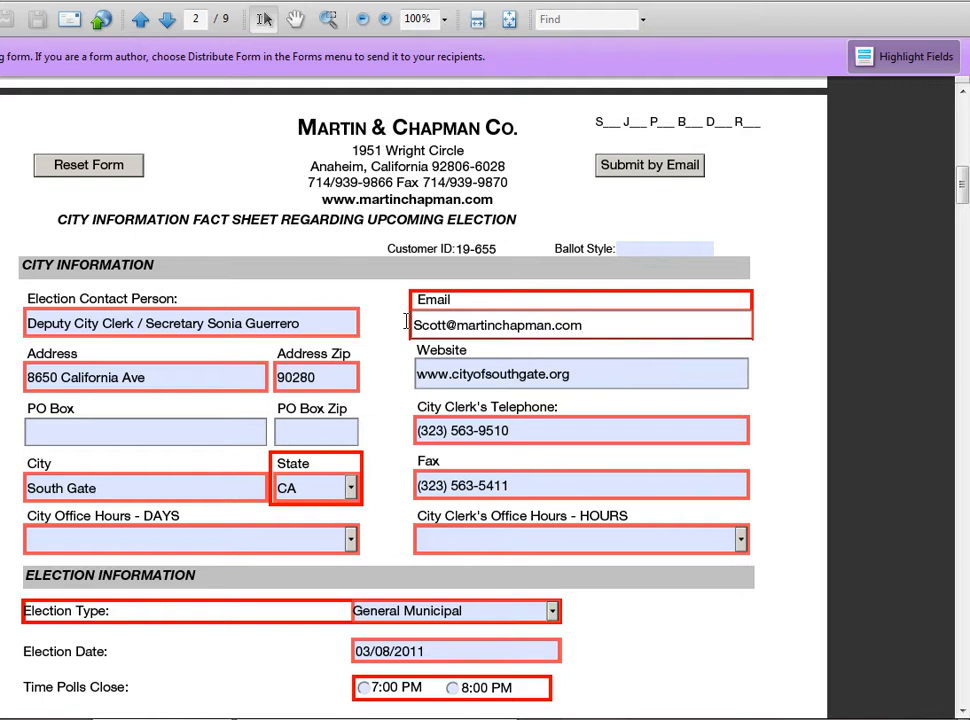
key("Tab")
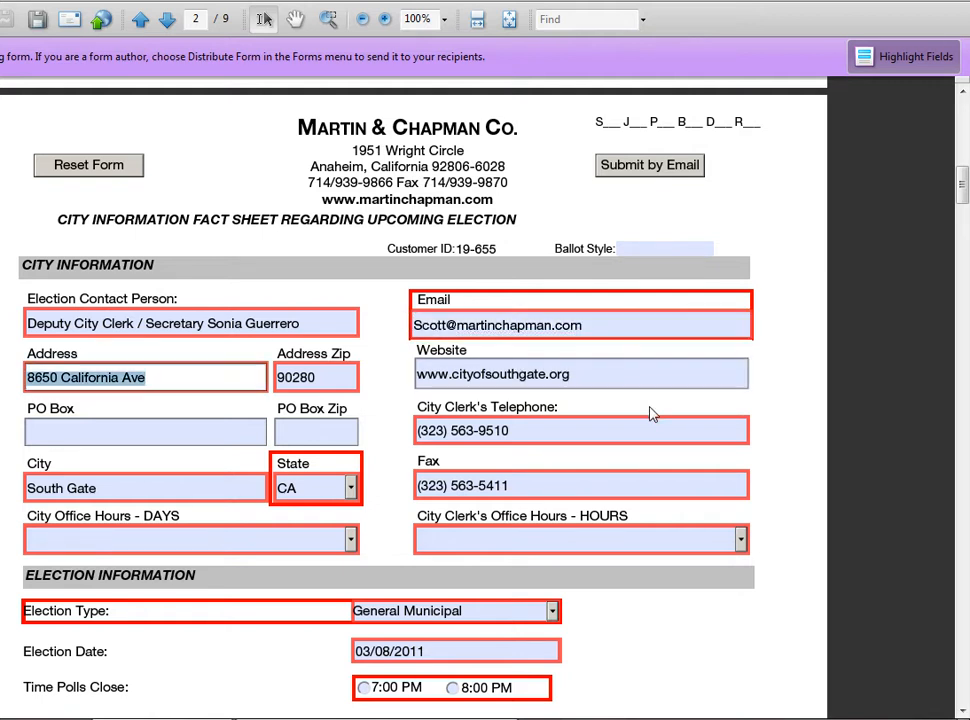
key("Tab")
key("Tab")
key("Tab")
key("Tab")
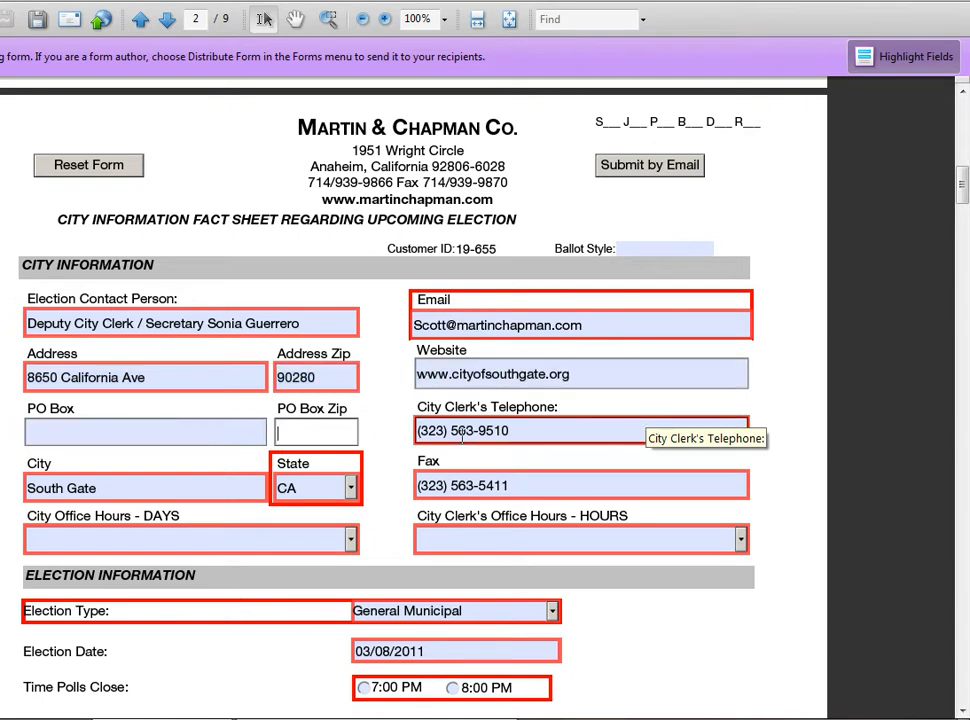
Set the City Office Hours days to Monday-Thursday.
left_click(387, 562)
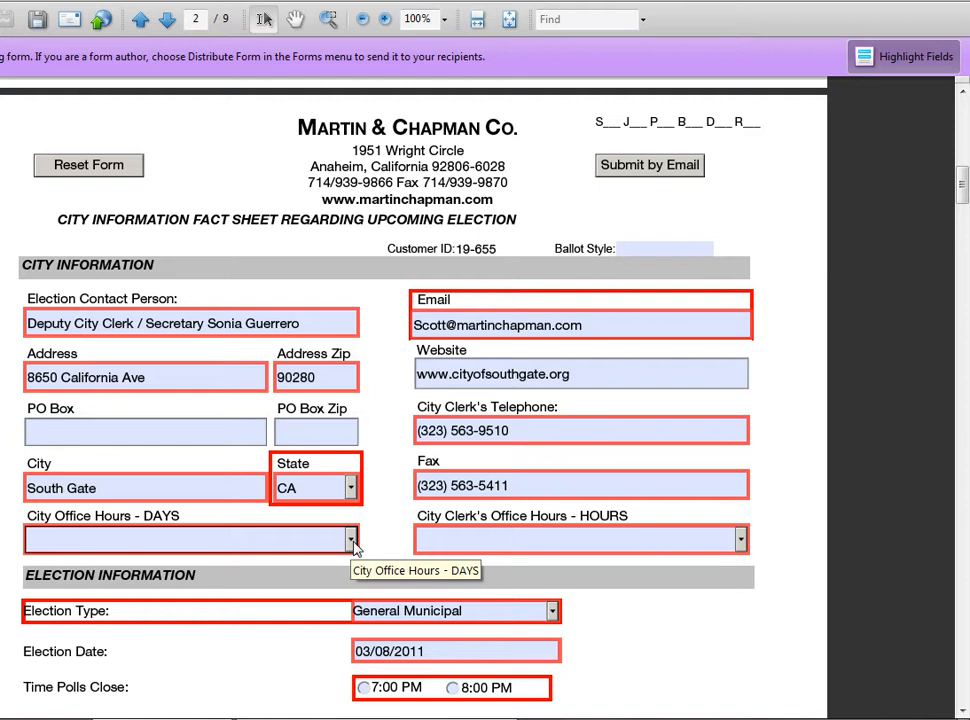
left_click(351, 540)
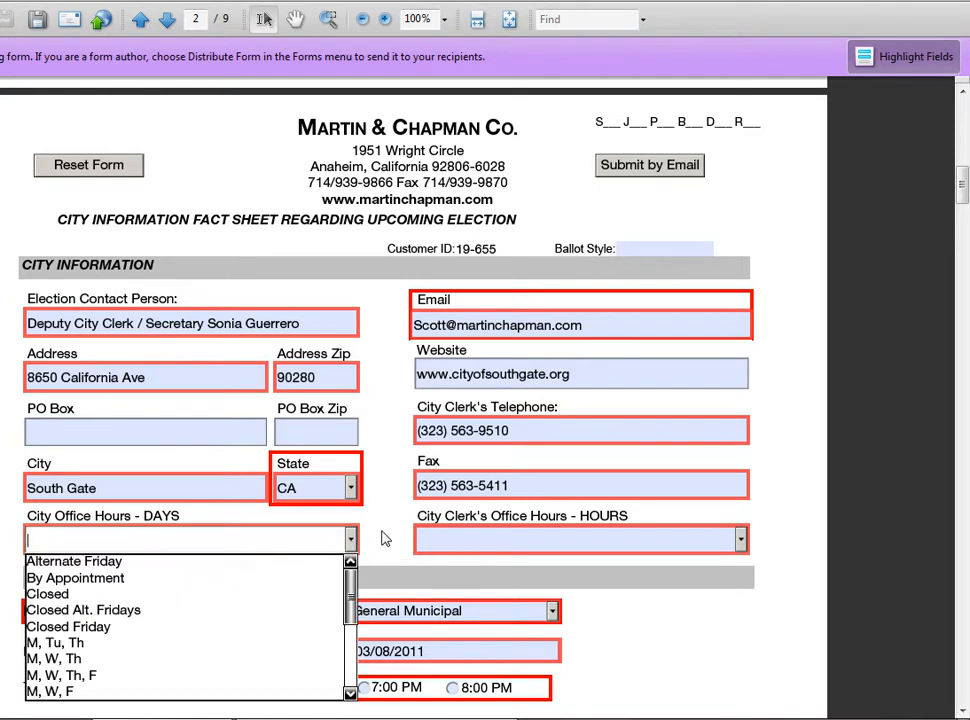
scroll(400, 474, "down", 3)
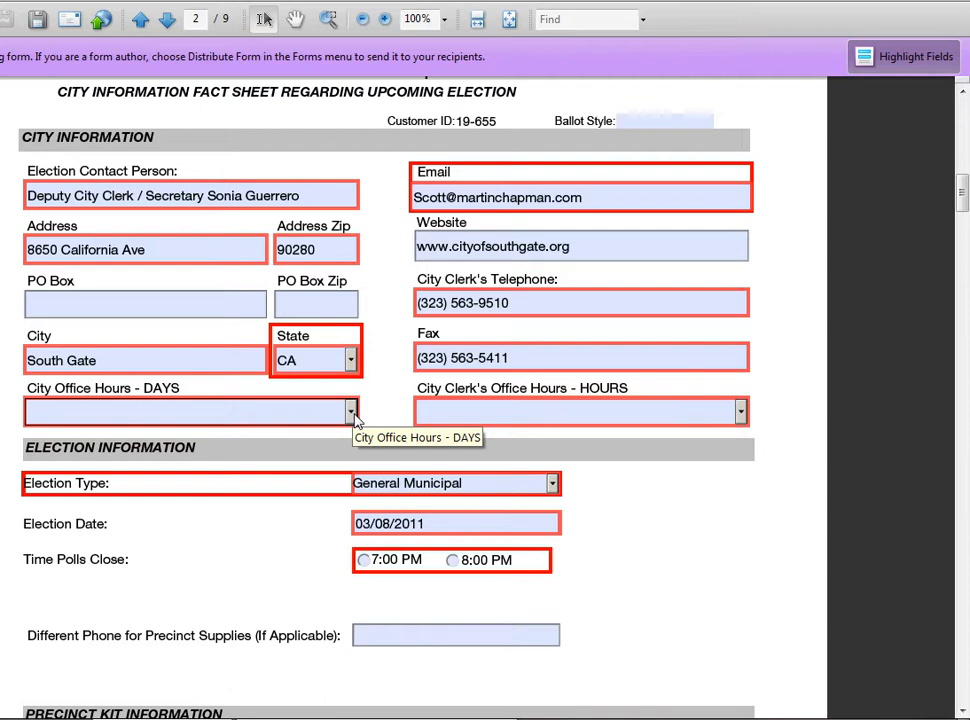
left_click(352, 413)
scroll(268, 539, "down", 1)
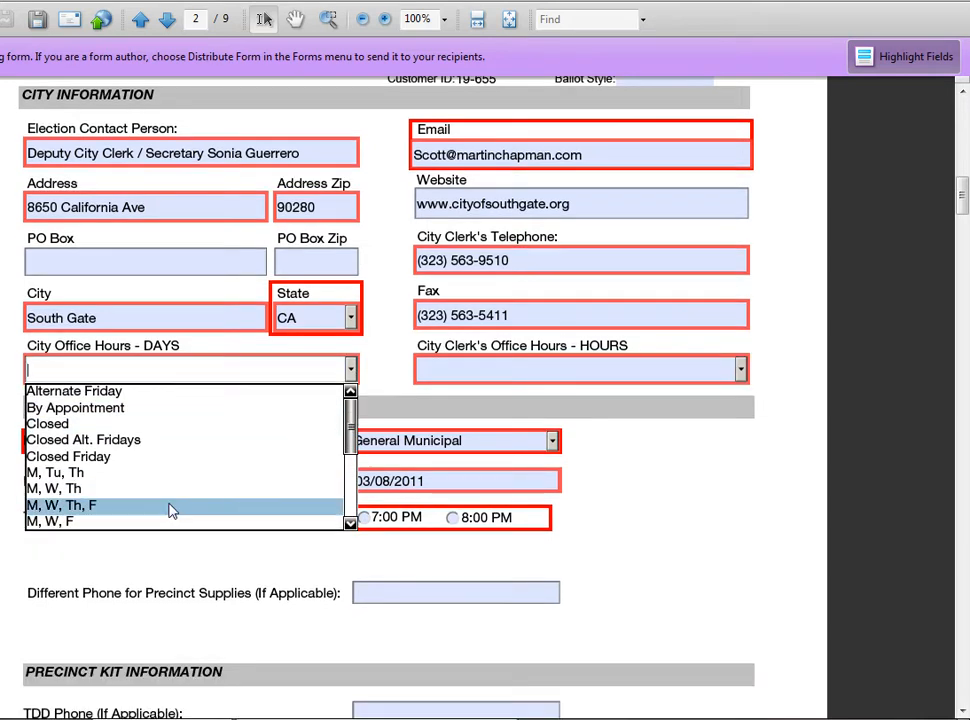
left_click_drag(353, 436, 358, 510)
left_click(162, 411)
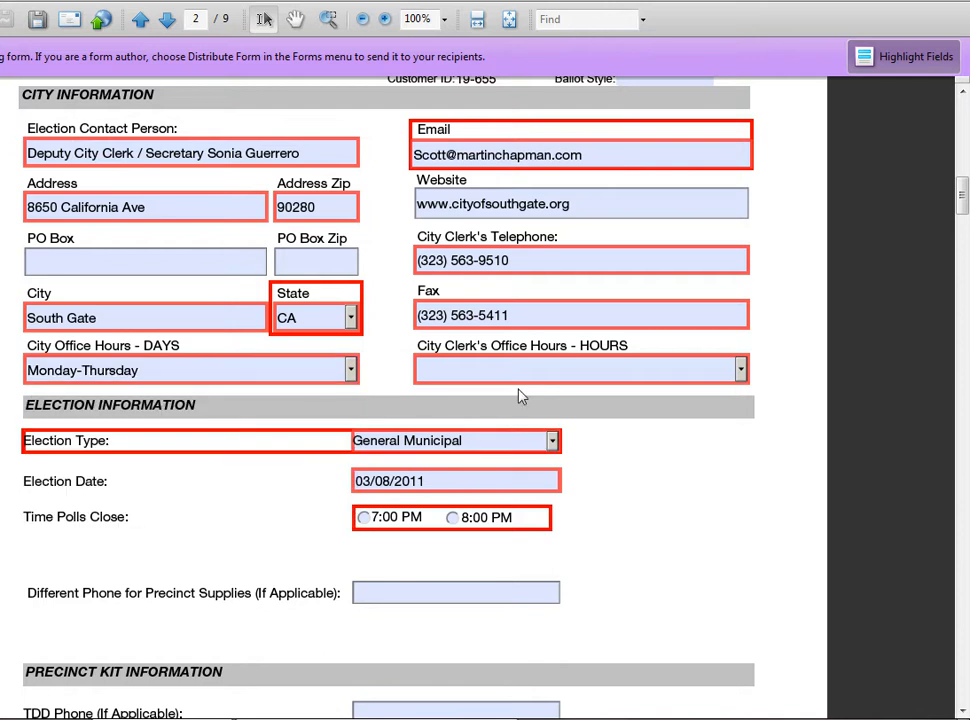
Set the City Clerk's office hours to 7:00am-5:00pm.
left_click(740, 372)
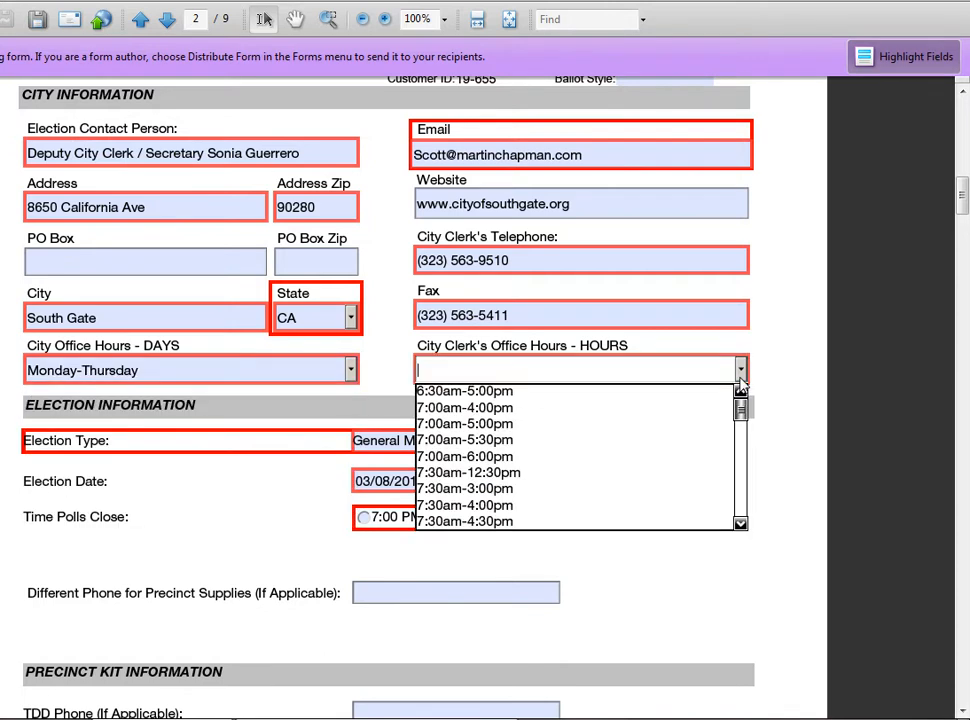
left_click(575, 426)
scroll(708, 491, "down", 2)
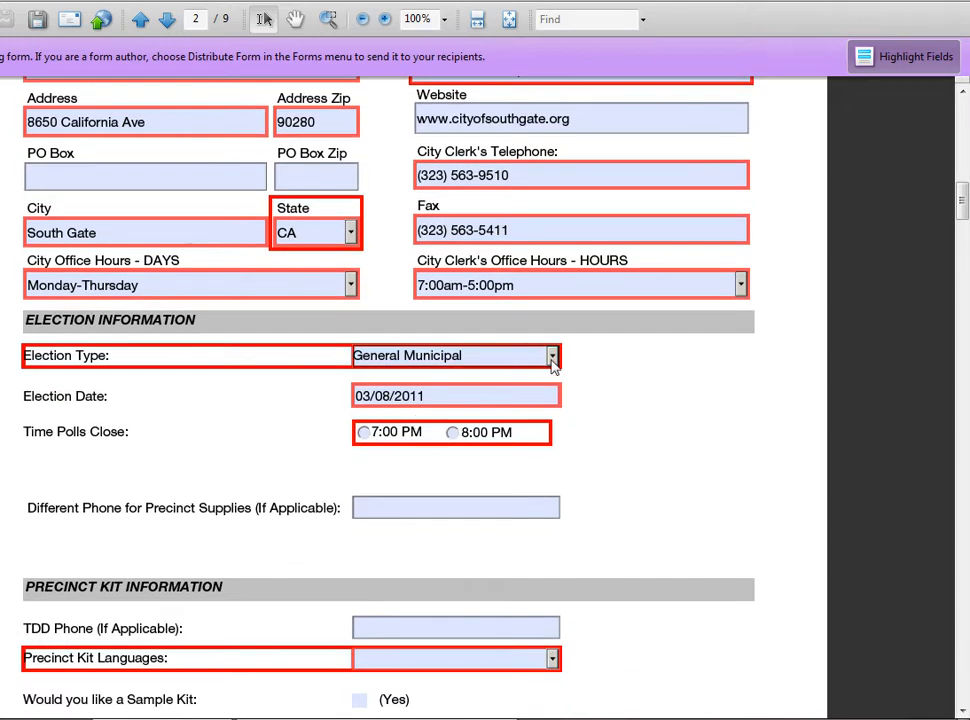
Pick March 8, 2011 as the election date and set polls to close at 7:00 PM.
left_click(495, 397)
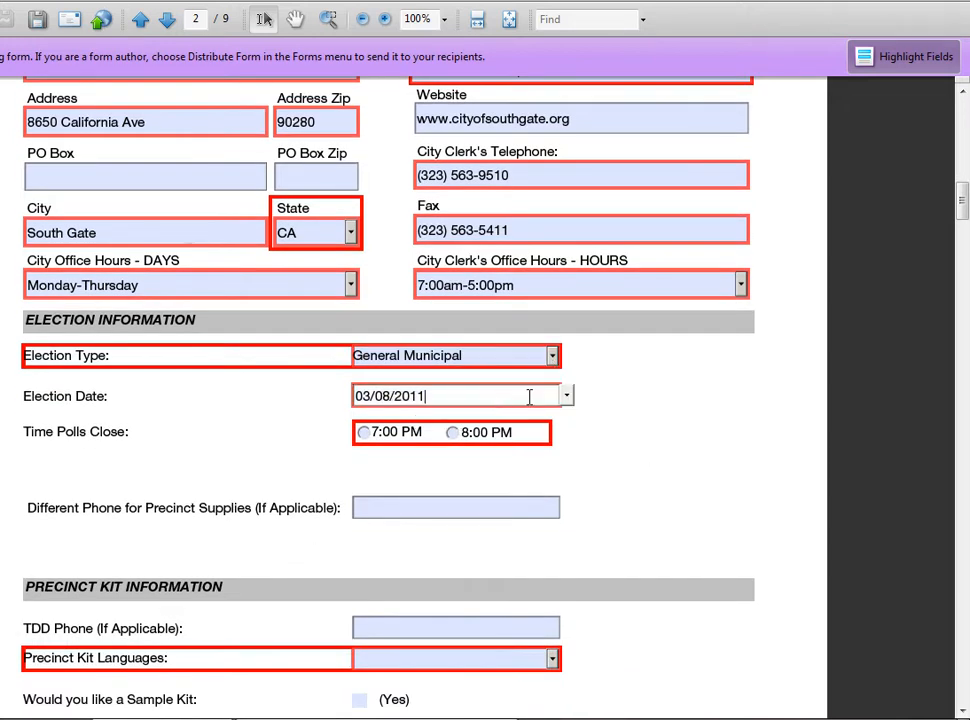
left_click(567, 398)
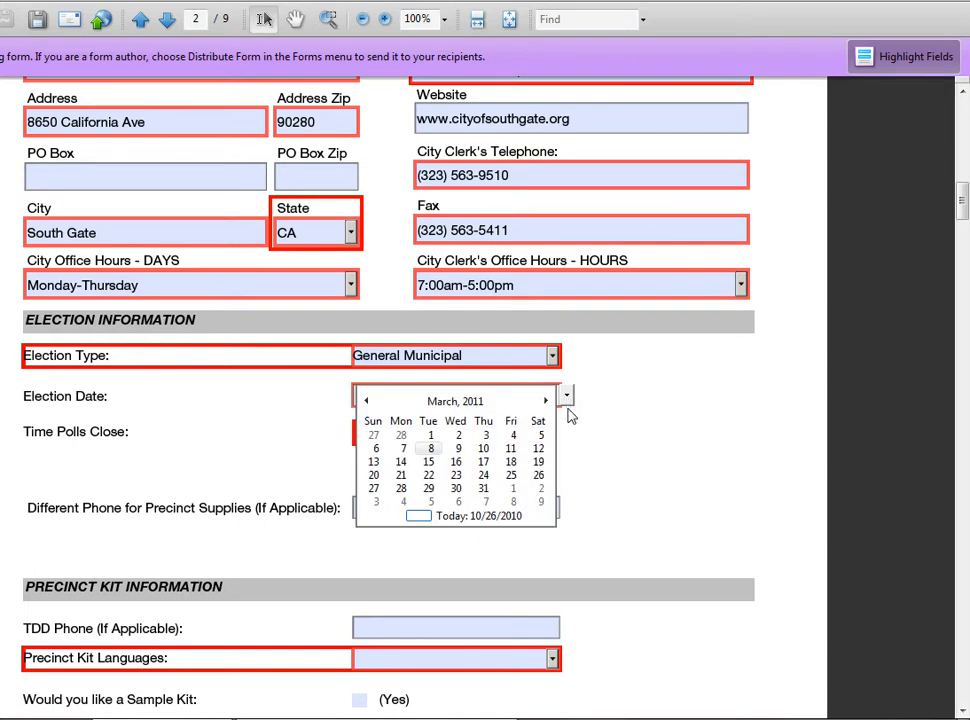
left_click(546, 401)
left_click(546, 401)
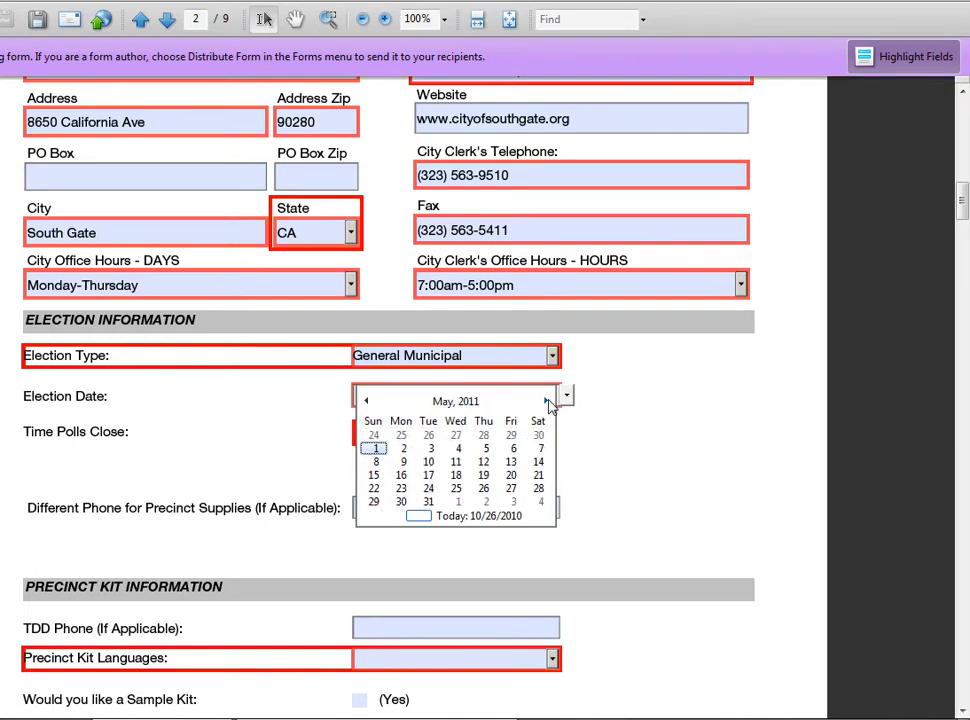
left_click(546, 401)
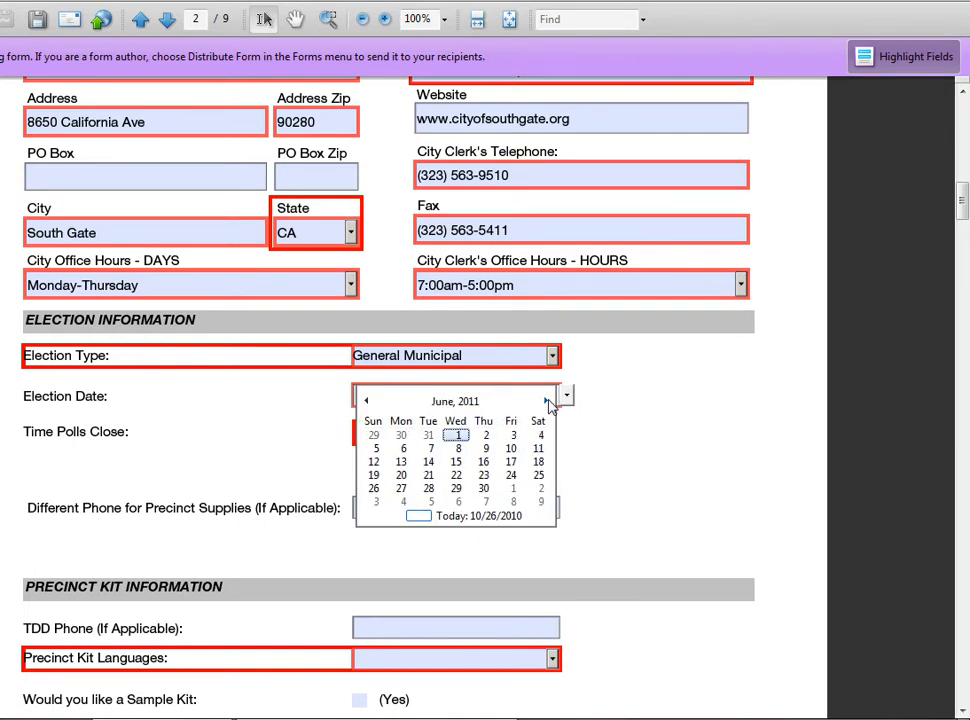
left_click(366, 401)
left_click(366, 401)
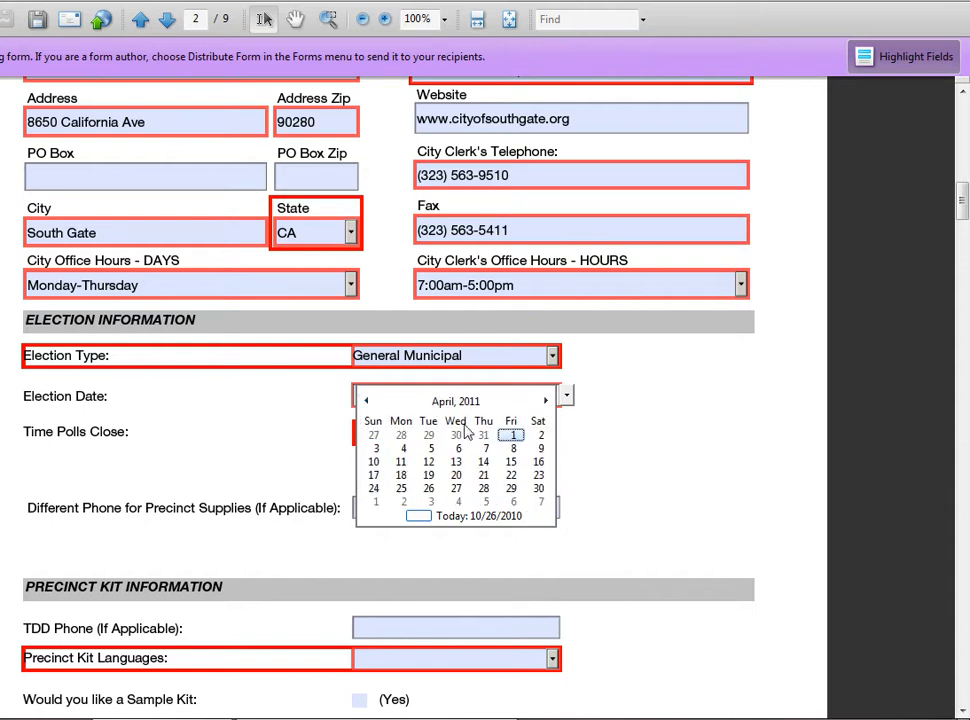
left_click(367, 402)
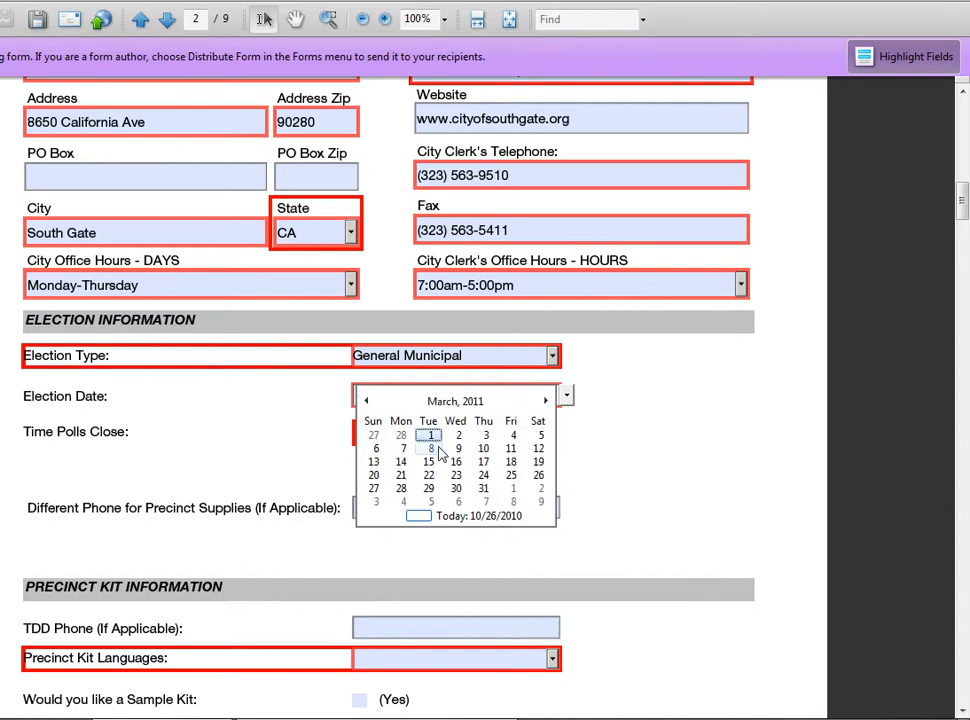
left_click(431, 448)
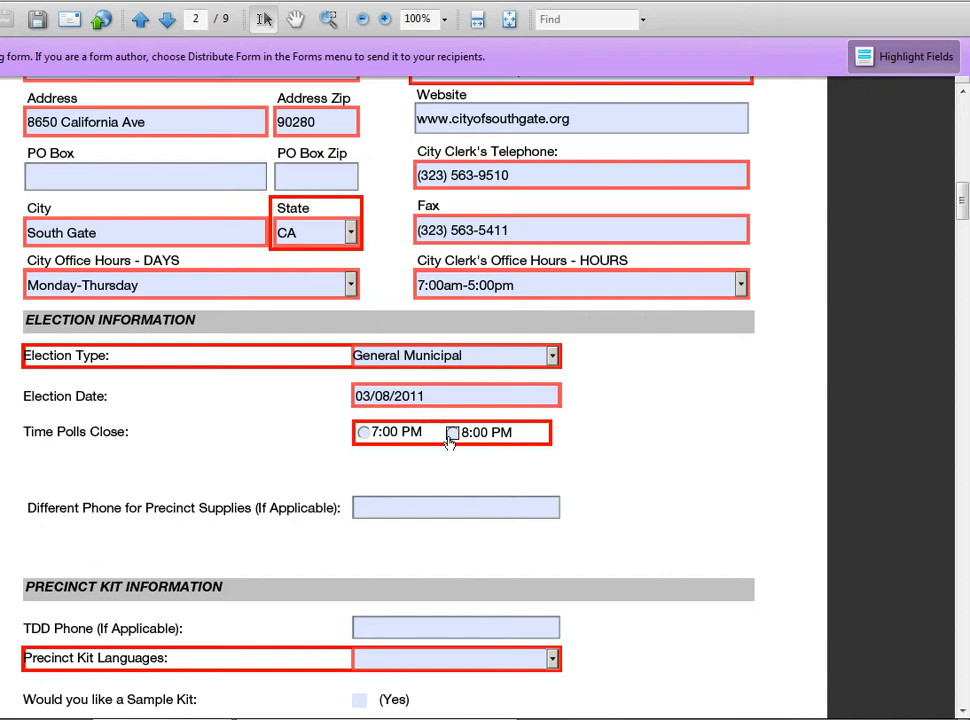
left_click(364, 432)
Change the polls closing time to 8:00 PM.
left_click(462, 434)
scroll(640, 470, "down", 3)
scroll(672, 487, "down", 3)
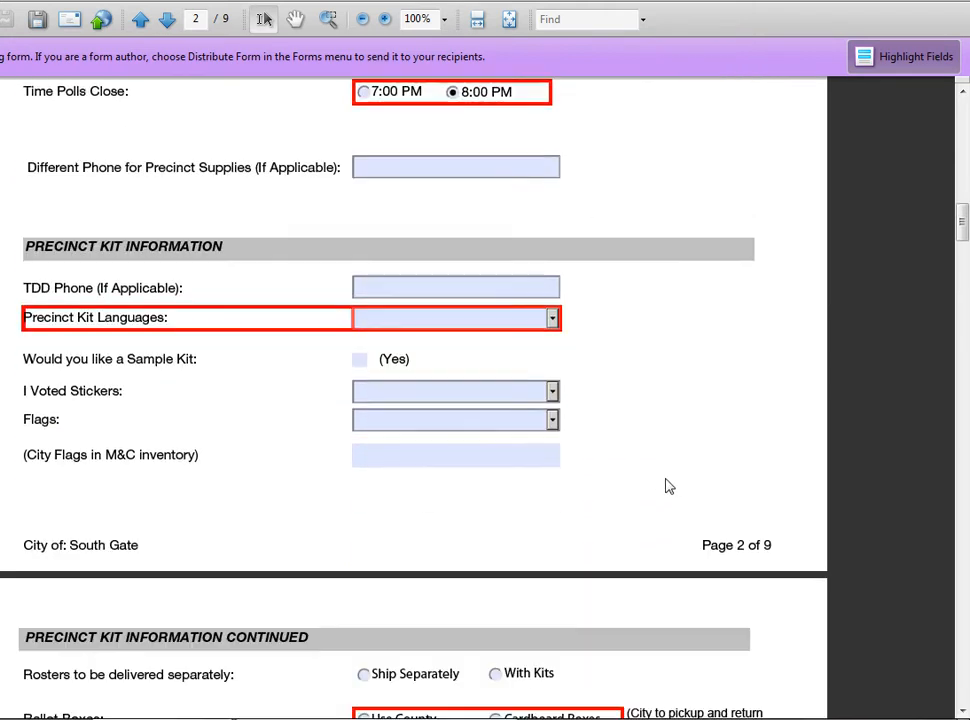
Try each Precinct Kit Languages option, settling on English.
left_click(552, 319)
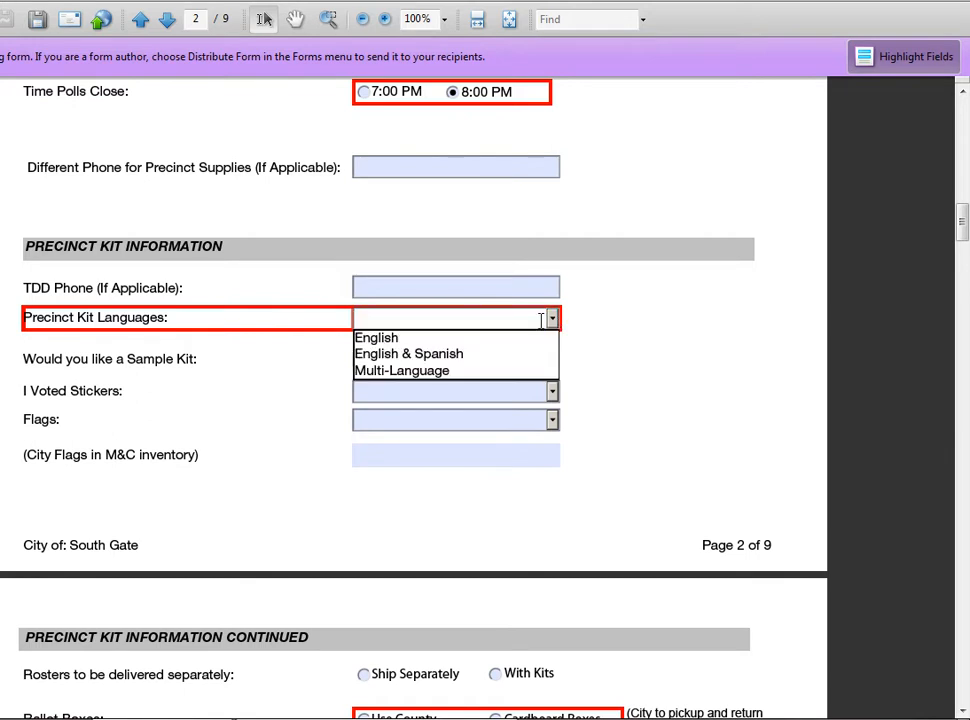
left_click(525, 345)
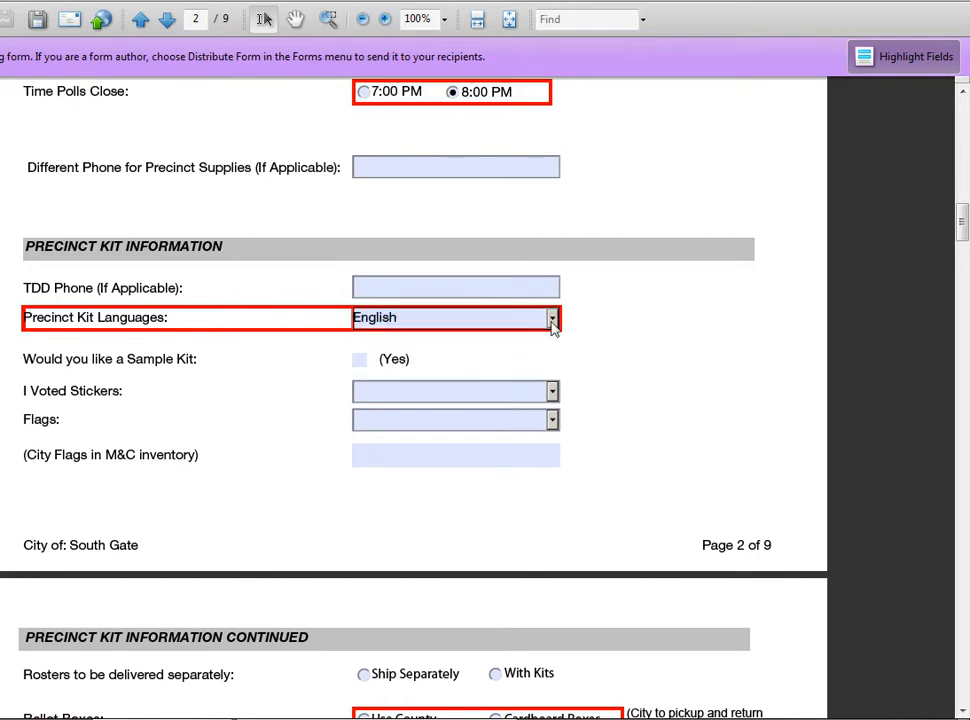
left_click(553, 318)
left_click(541, 354)
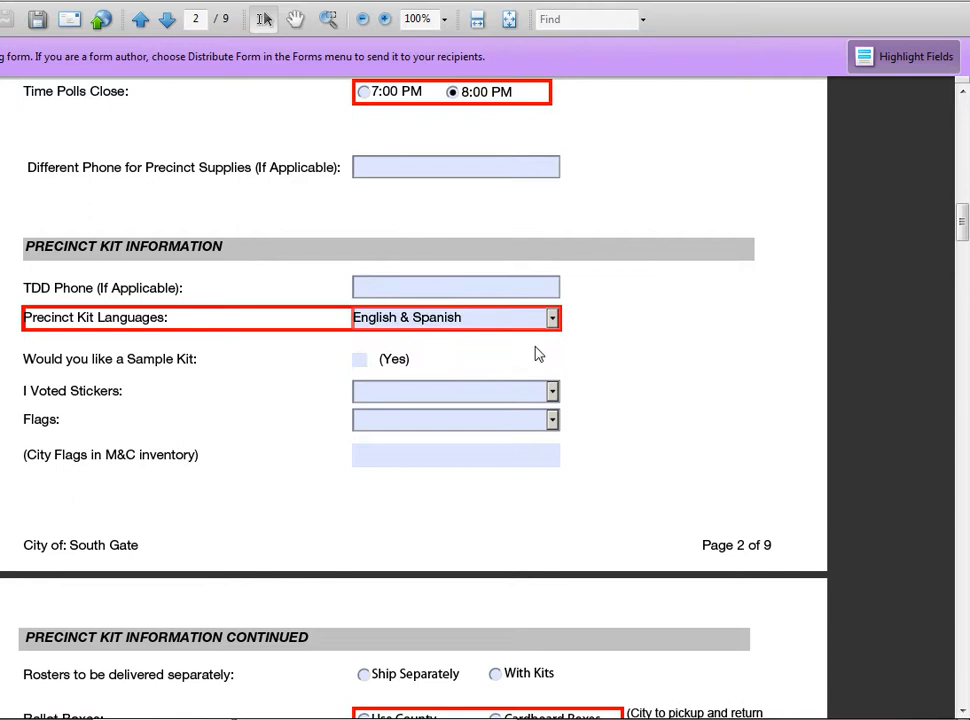
left_click(553, 320)
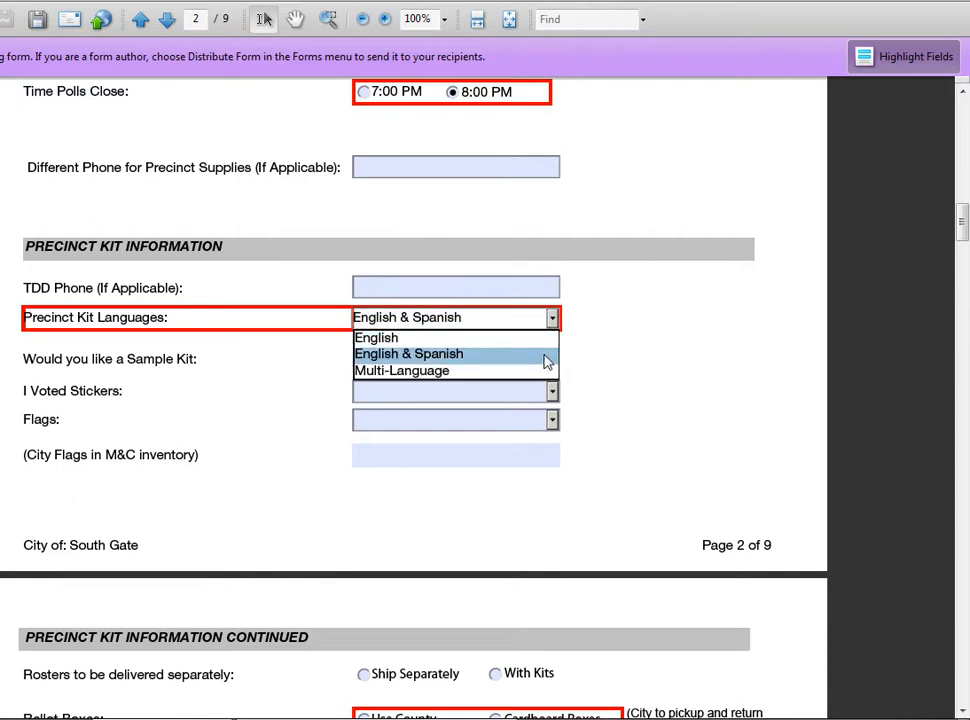
left_click(543, 369)
left_click(553, 318)
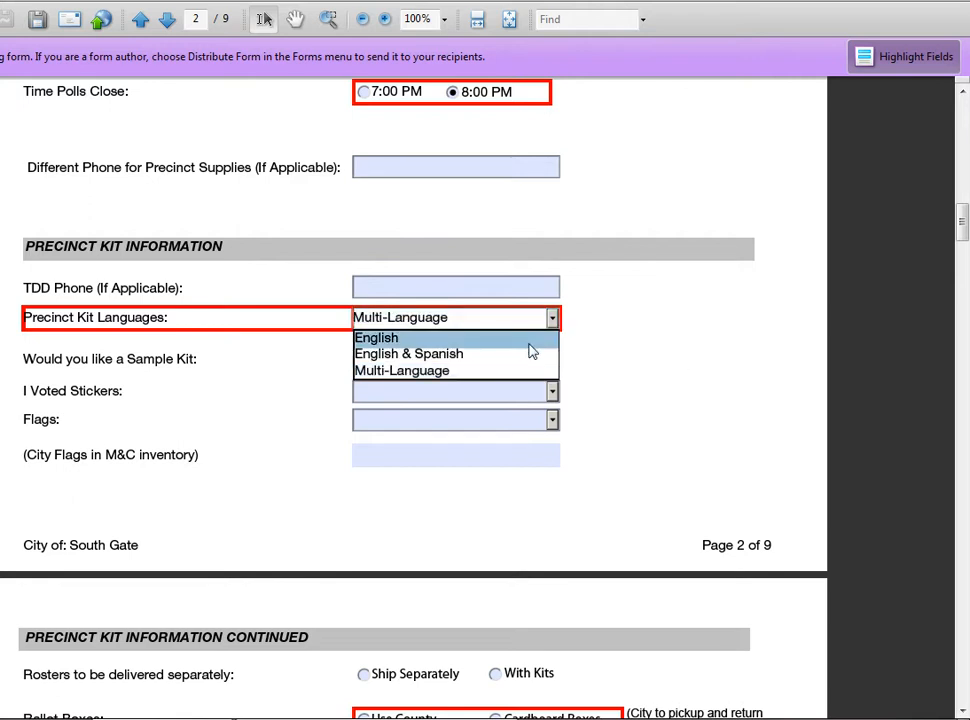
left_click(527, 340)
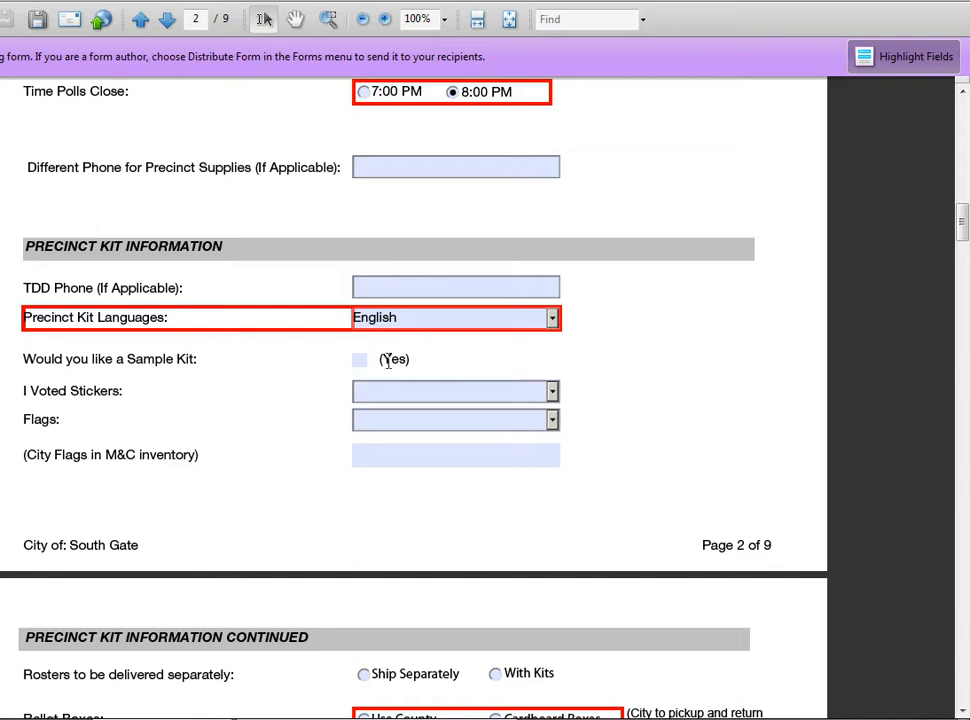
Toggle field highlighting, then tick and untick the Sample Kit box.
left_click(887, 58)
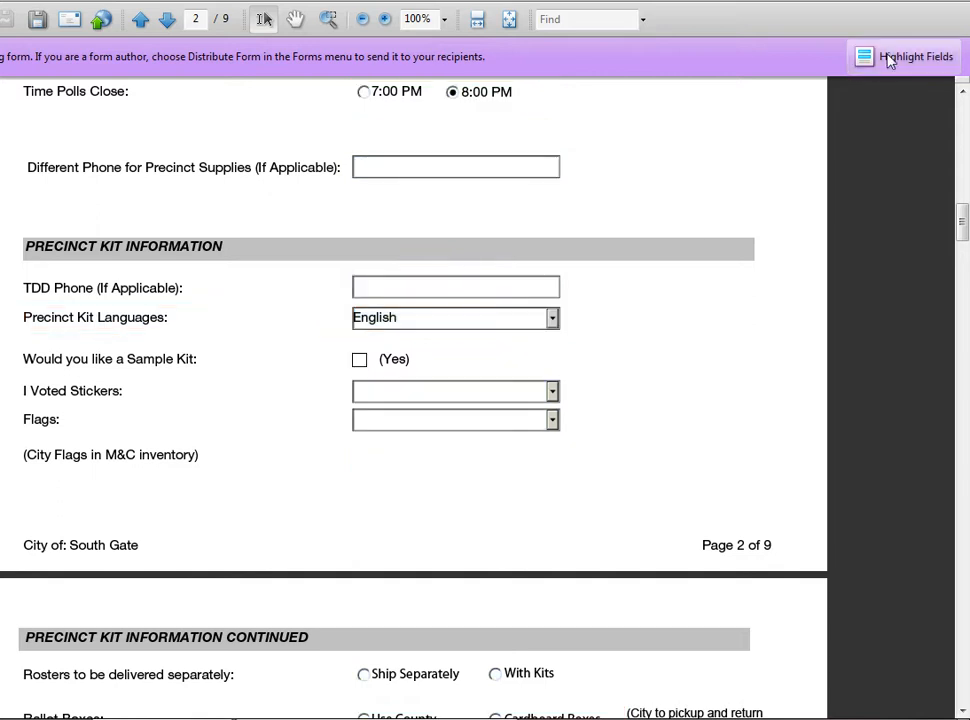
left_click(887, 58)
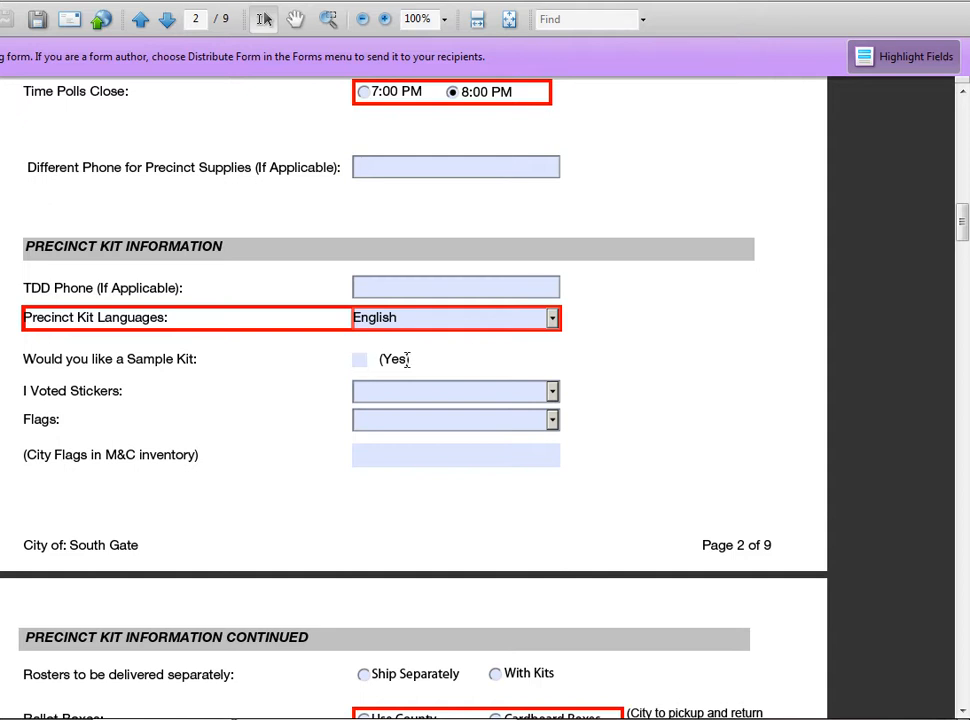
left_click(360, 362)
left_click(361, 360)
Set 54 Day Alphabetical Voter Information and 54 Day Polling Place Locations both to 1.
scroll(651, 464, "down", 3)
scroll(665, 505, "down", 3)
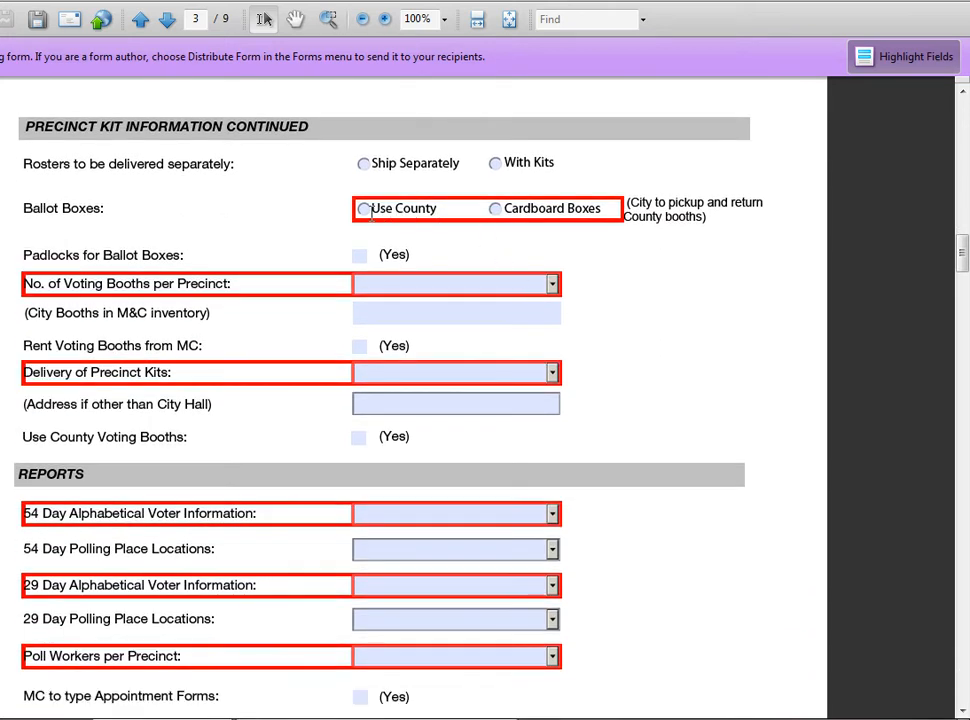
scroll(651, 462, "down", 3)
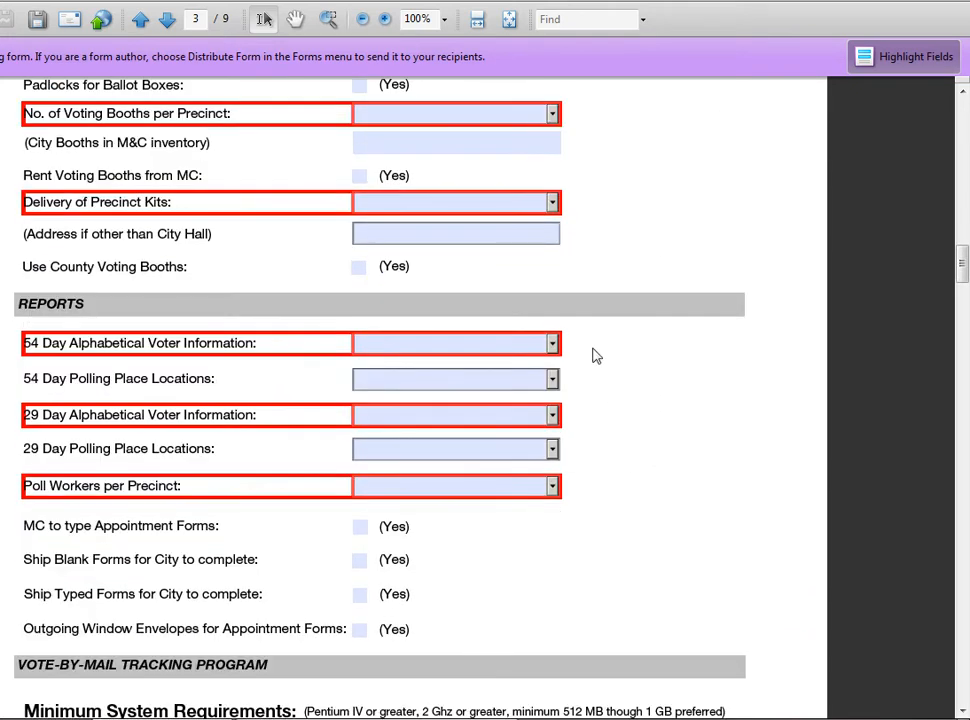
left_click(555, 344)
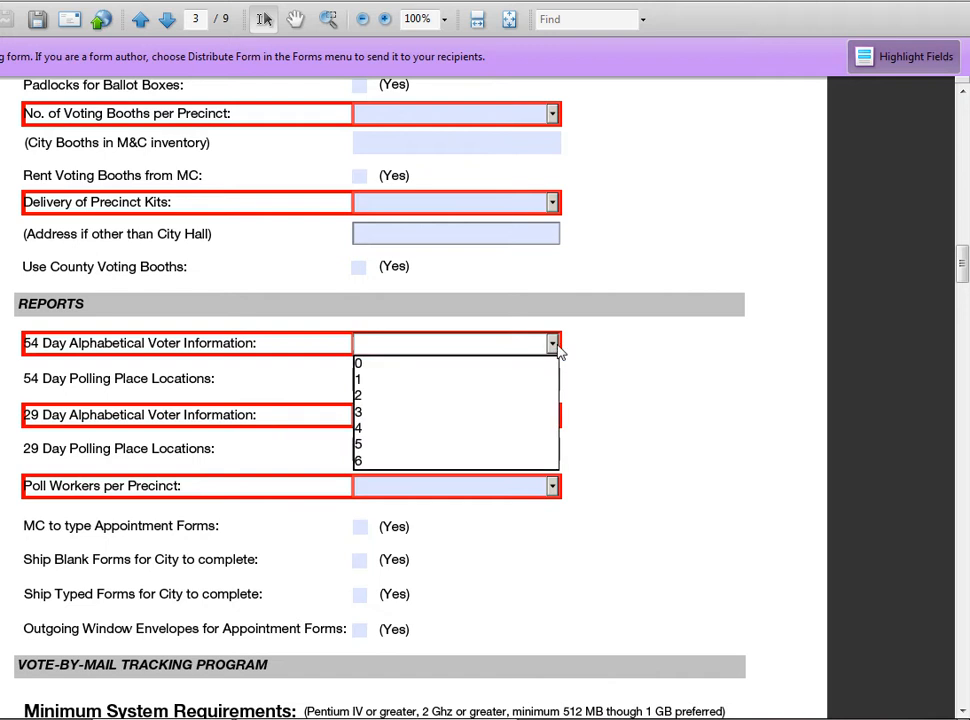
left_click(540, 381)
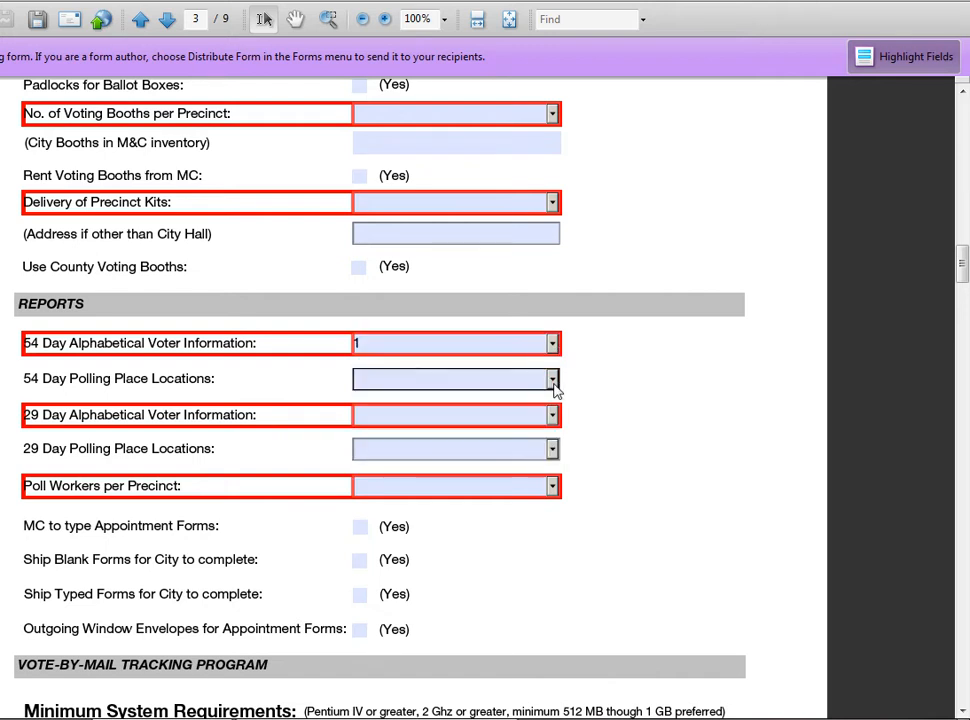
left_click(552, 379)
left_click(539, 415)
Move to page 5 and select the Secrecy Envelopes Quantity field.
scroll(700, 433, "down", 4)
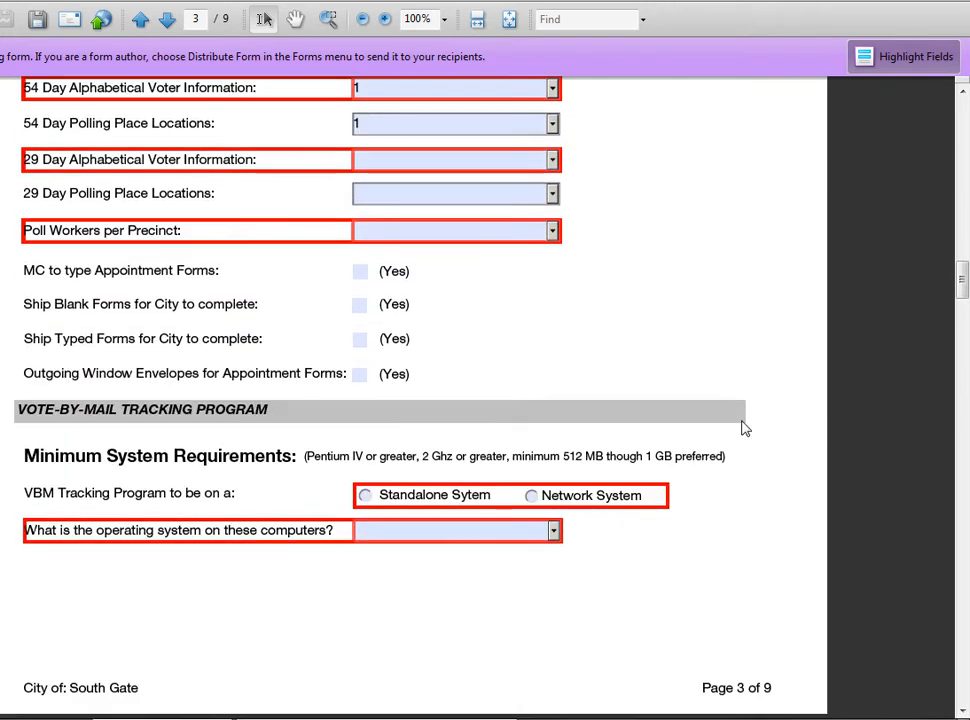
scroll(671, 444, "down", 3)
scroll(613, 502, "down", 7)
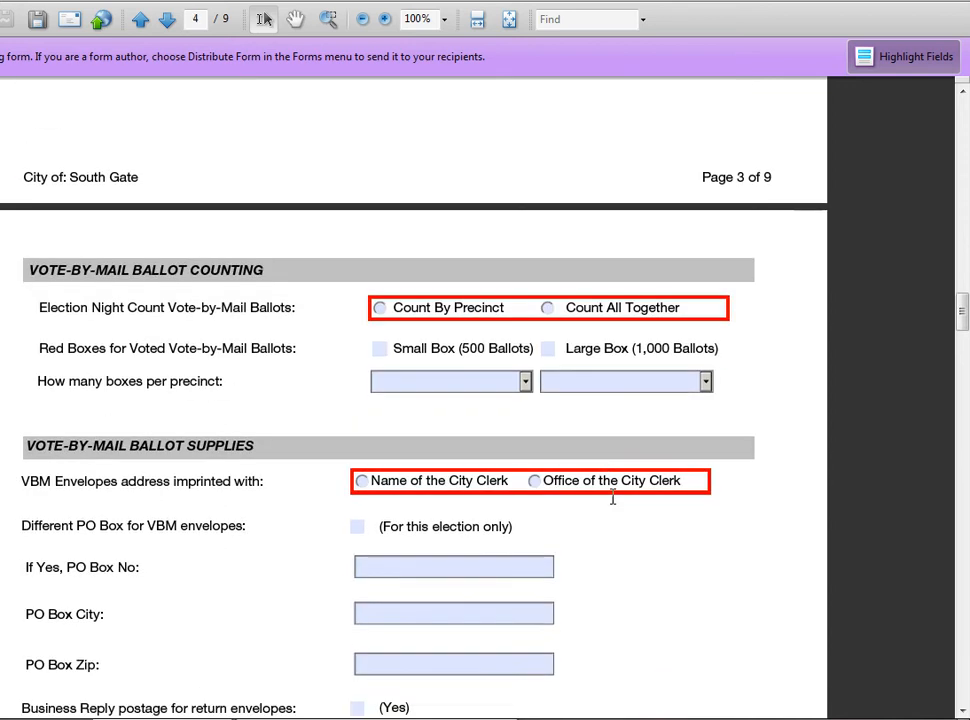
scroll(641, 535, "up", 2)
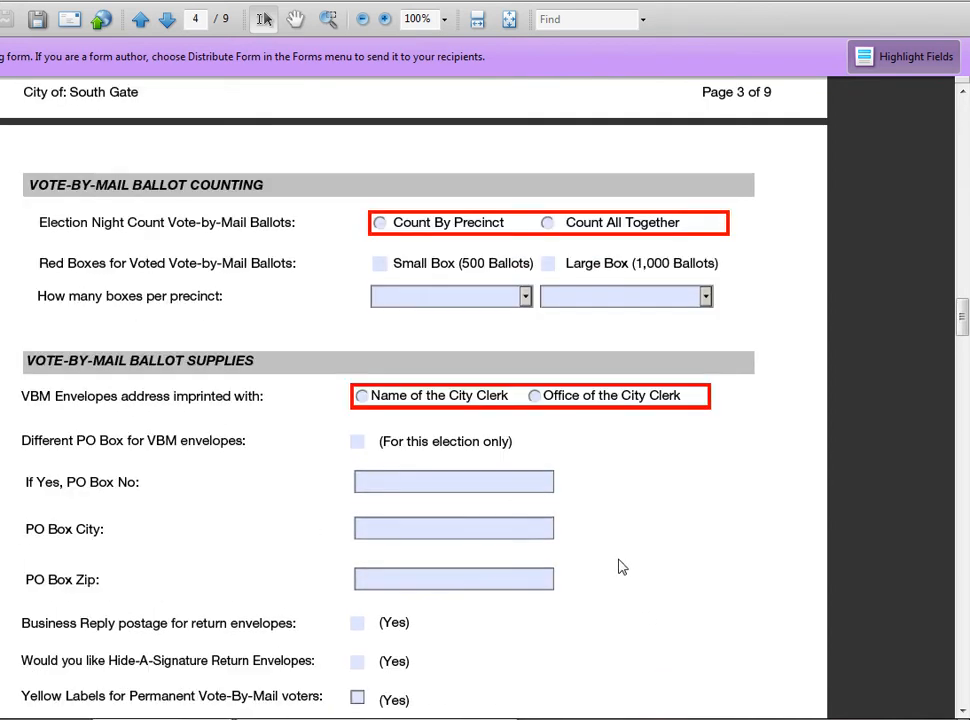
scroll(628, 561, "down", 14)
scroll(700, 480, "down", 5)
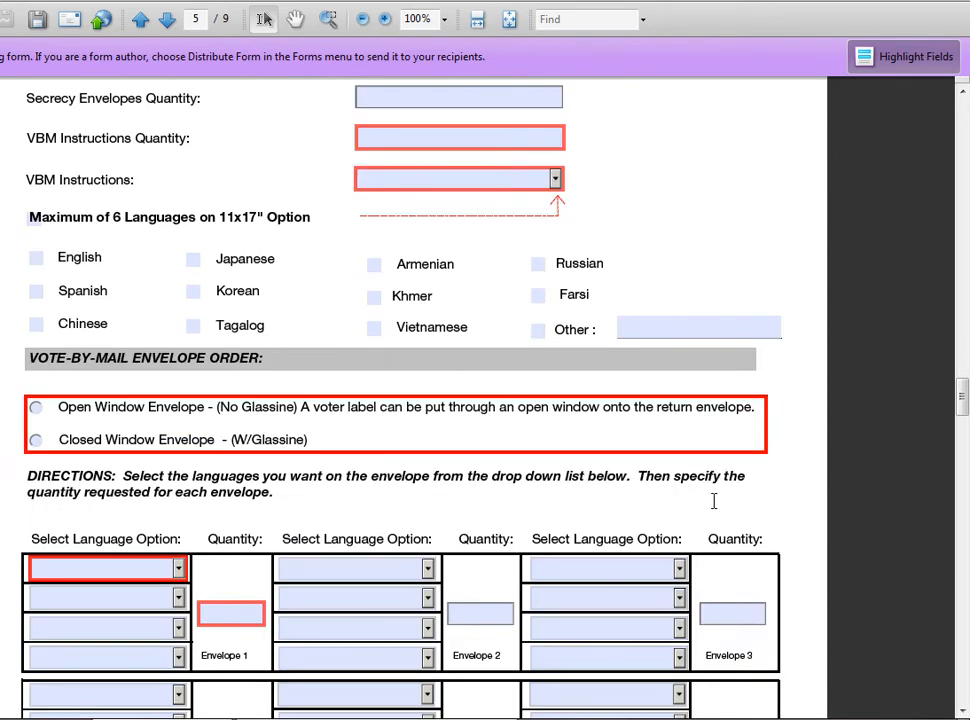
scroll(730, 282, "up", 4)
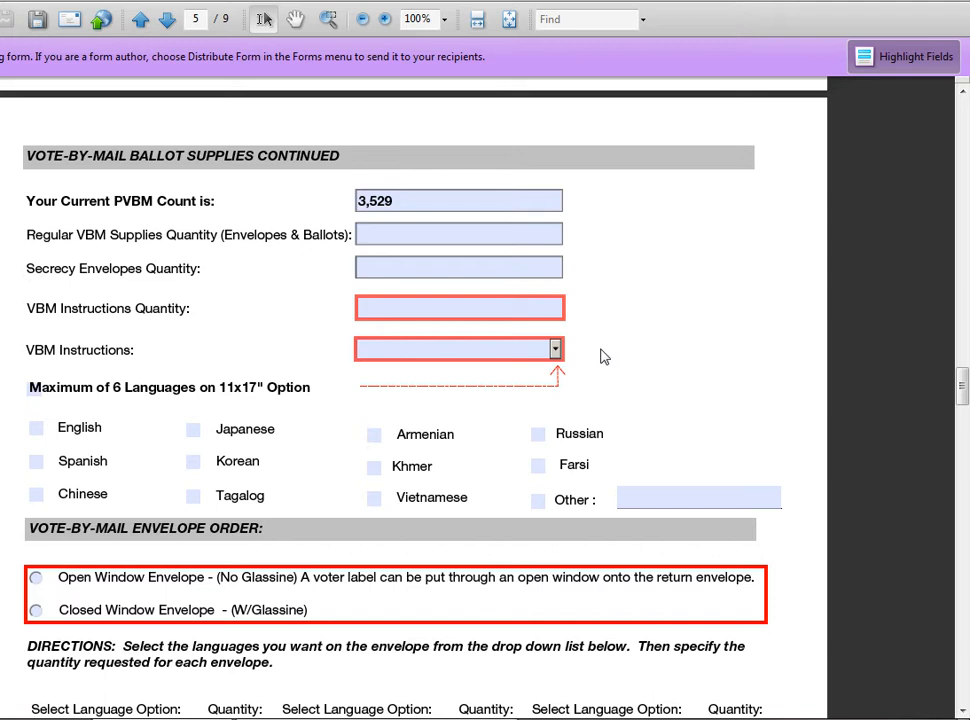
left_click(476, 260)
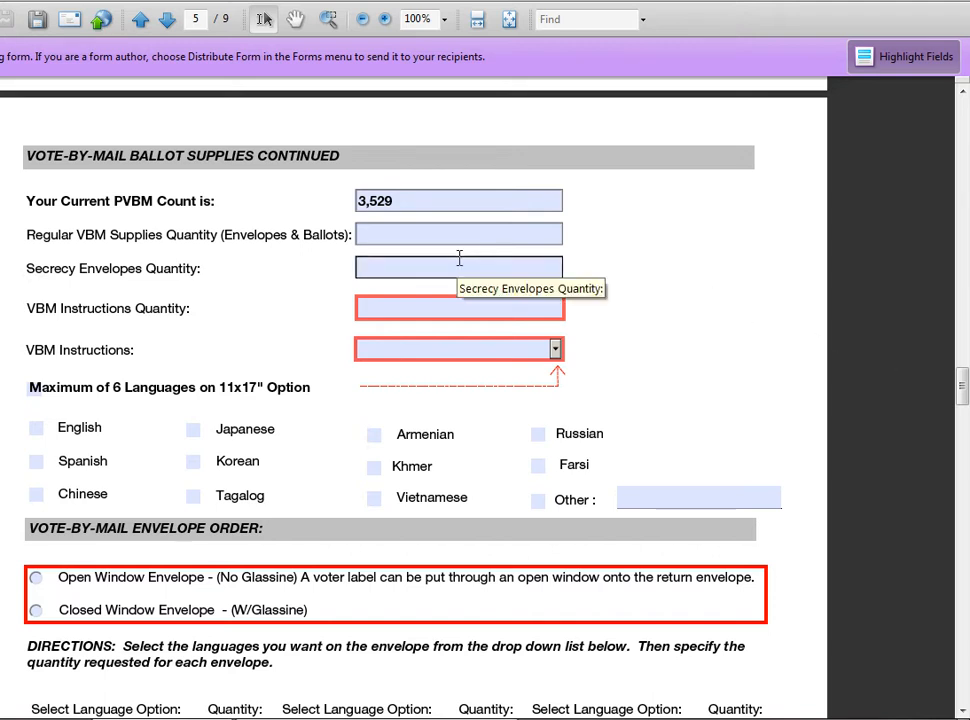
Set VBM Instructions to Multi-Language on 11x17".
left_click(556, 349)
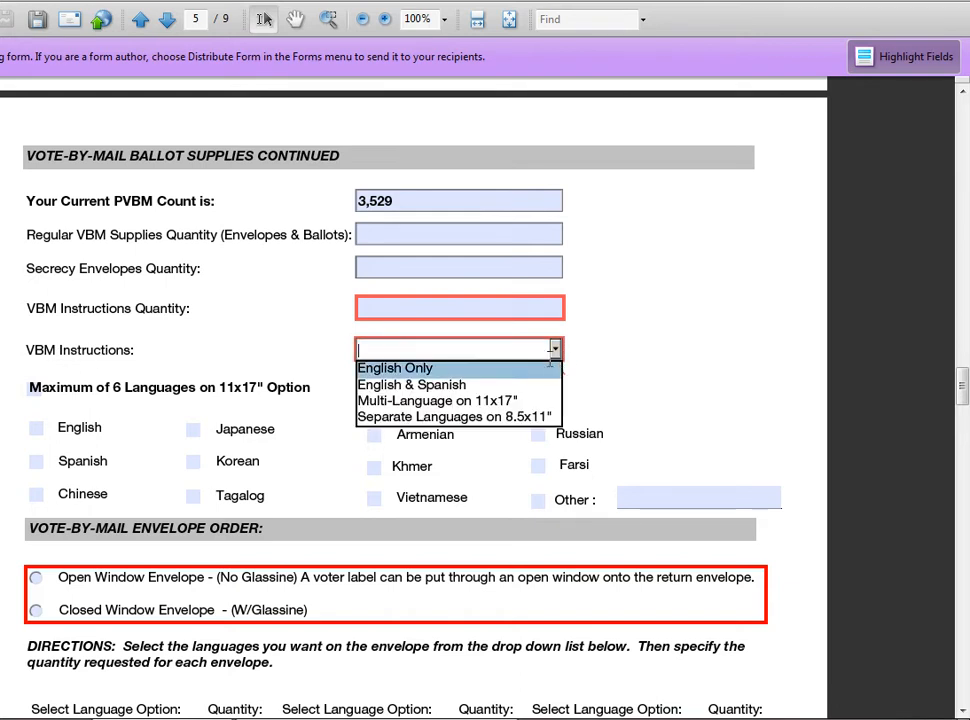
left_click(536, 370)
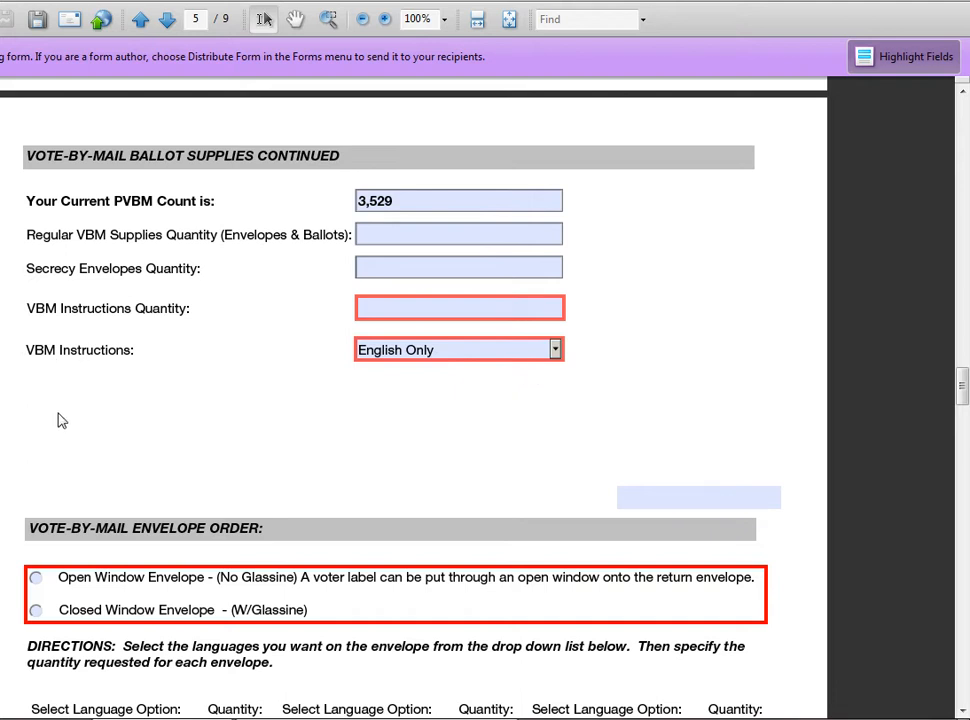
left_click(557, 351)
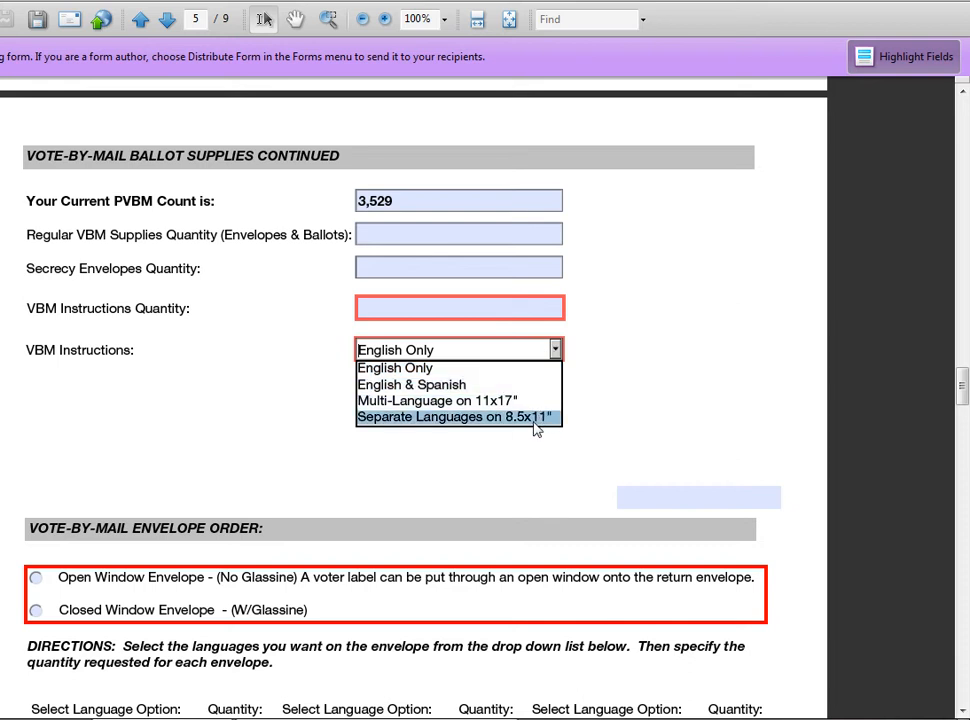
left_click(510, 400)
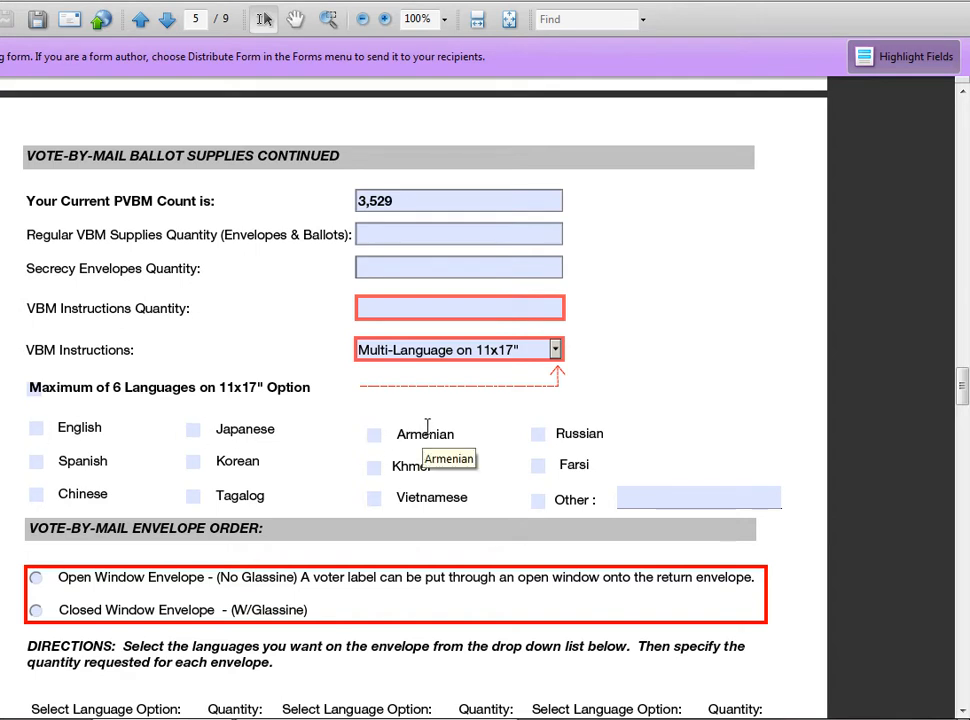
Tick English, Spanish, Korean and Other, entering Greek as the other language.
left_click(35, 428)
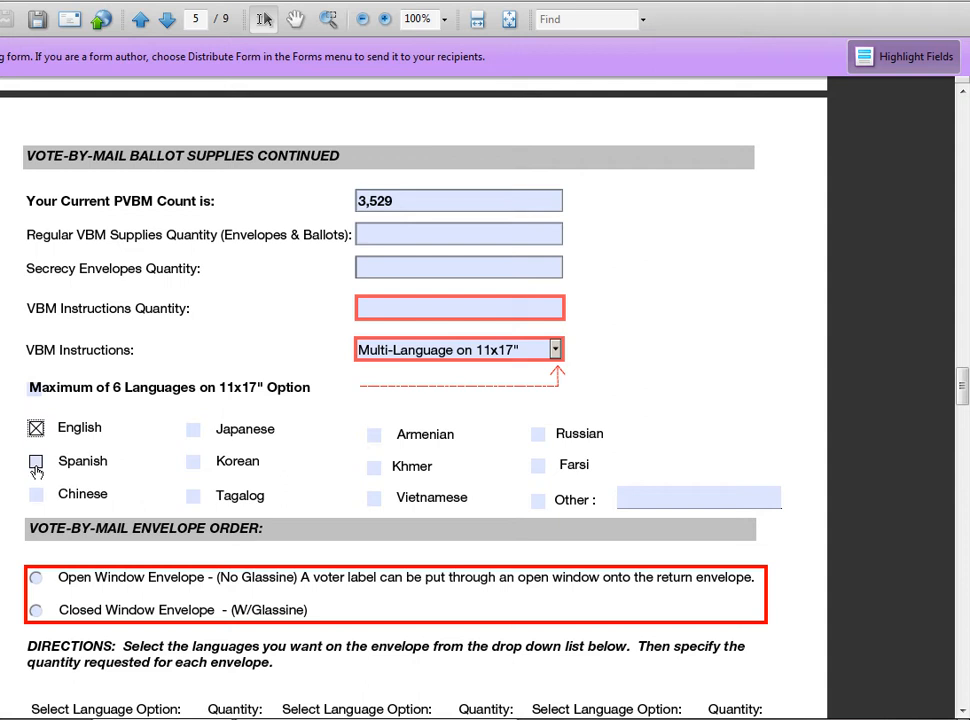
left_click(36, 461)
left_click(194, 464)
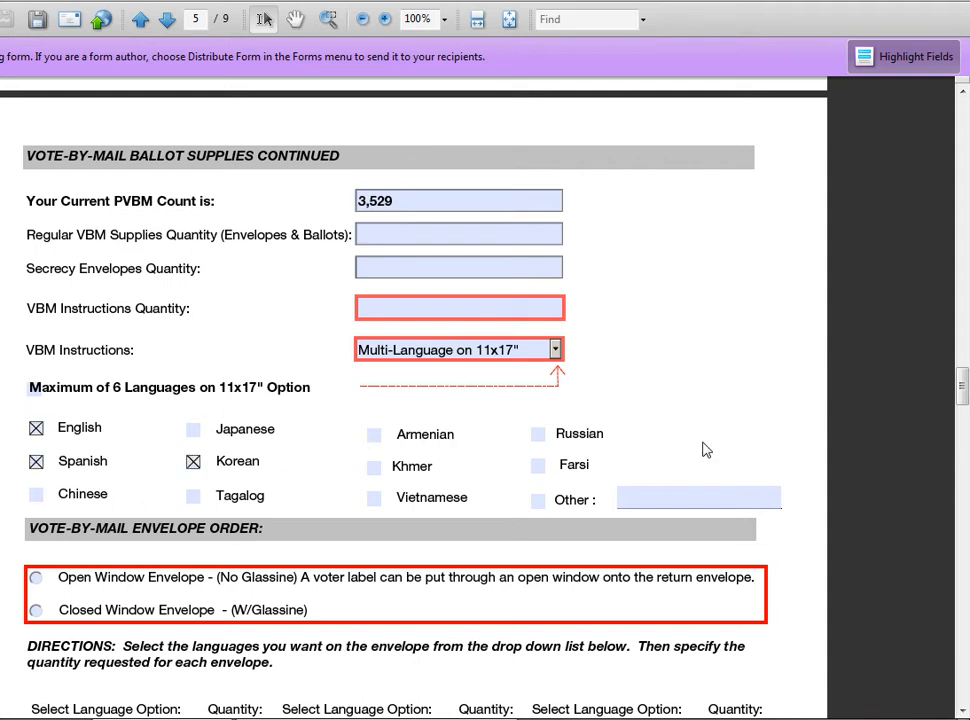
left_click(537, 502)
left_click(668, 503)
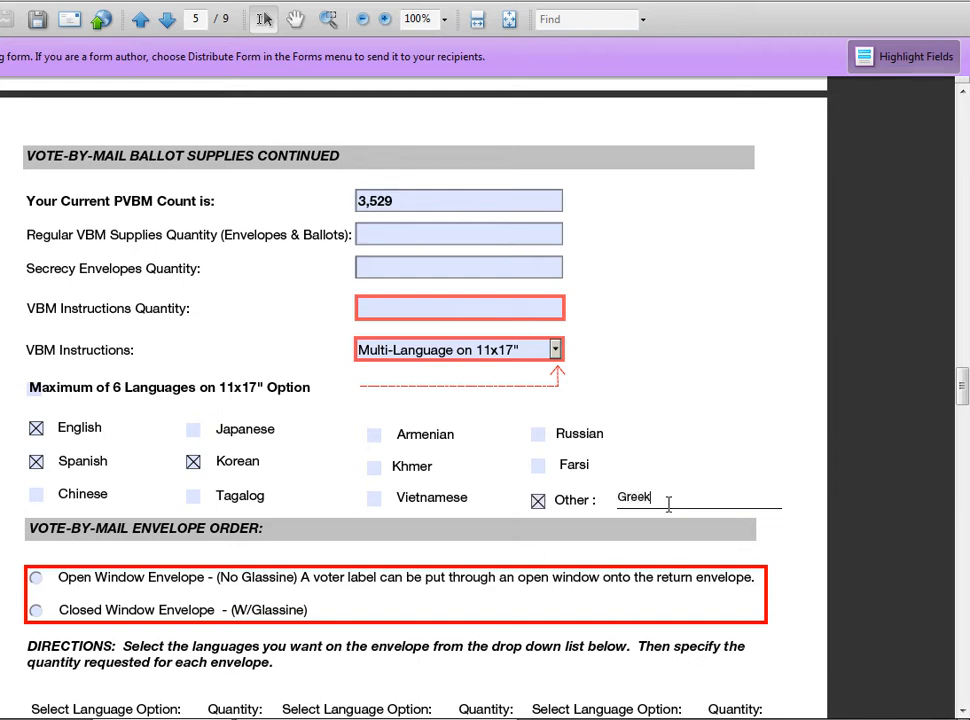
left_click(660, 351)
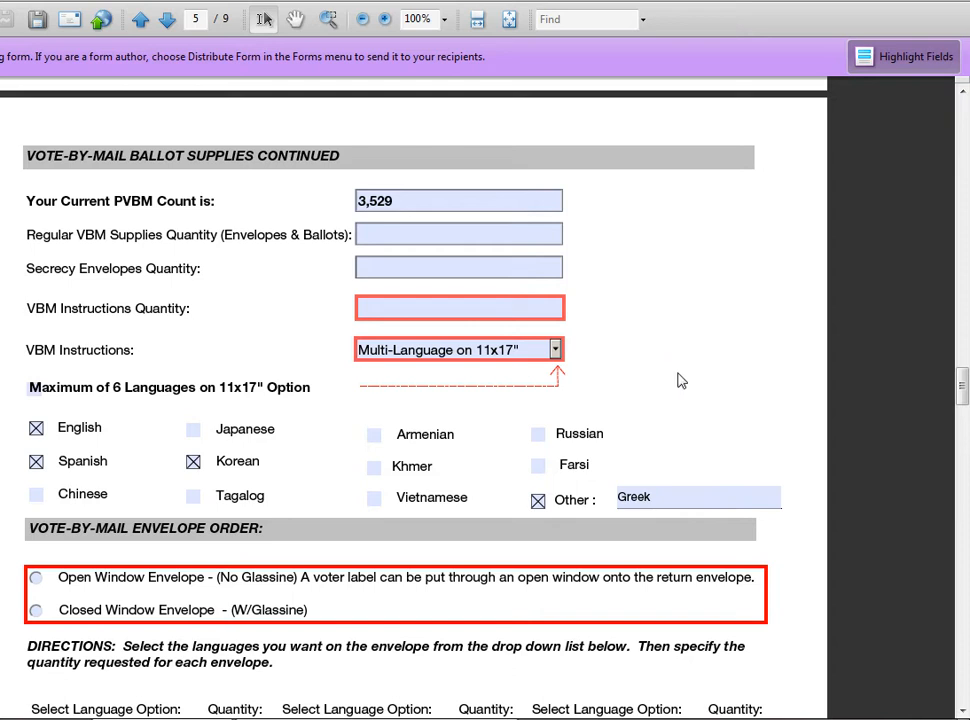
scroll(678, 381, "down", 3)
Fill Envelope 1's four language slots with English, Spanish, Korean and Greek.
scroll(476, 424, "down", 2)
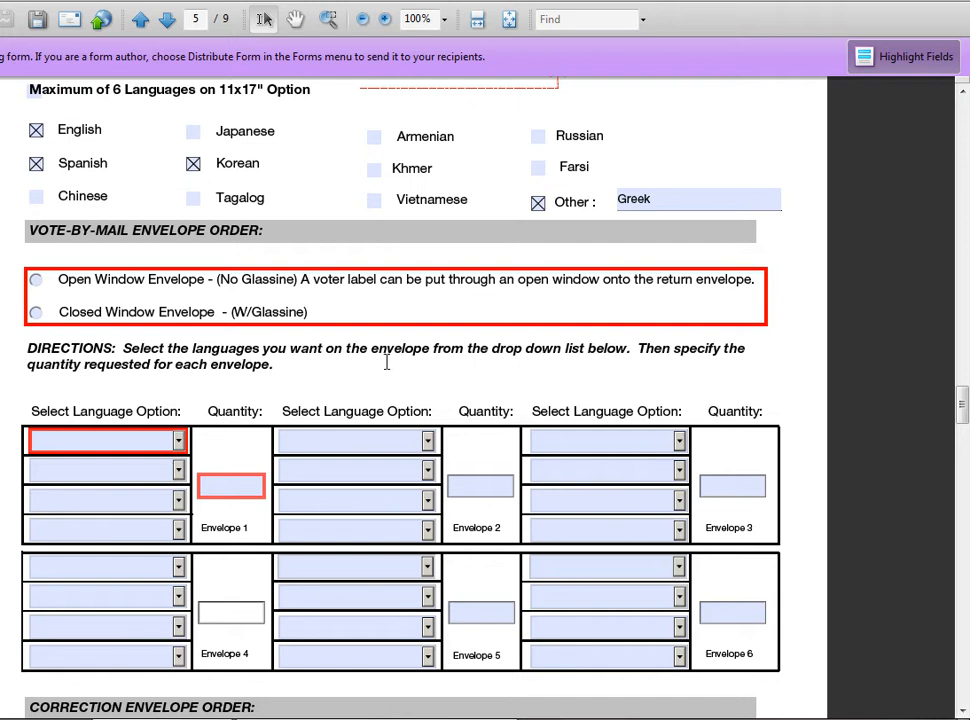
left_click(179, 440)
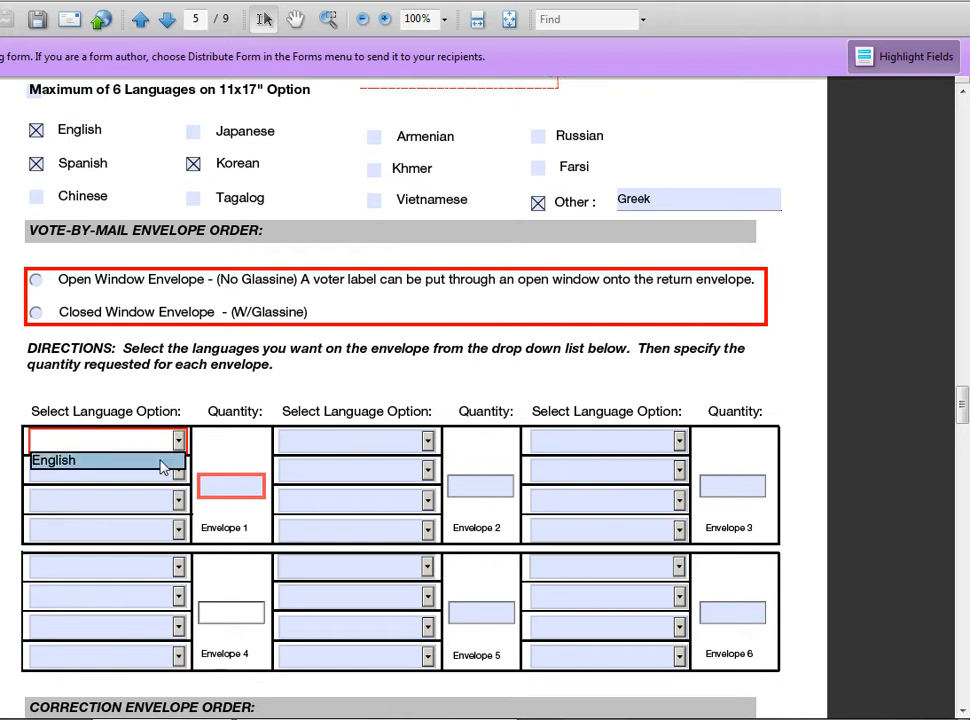
left_click(161, 463)
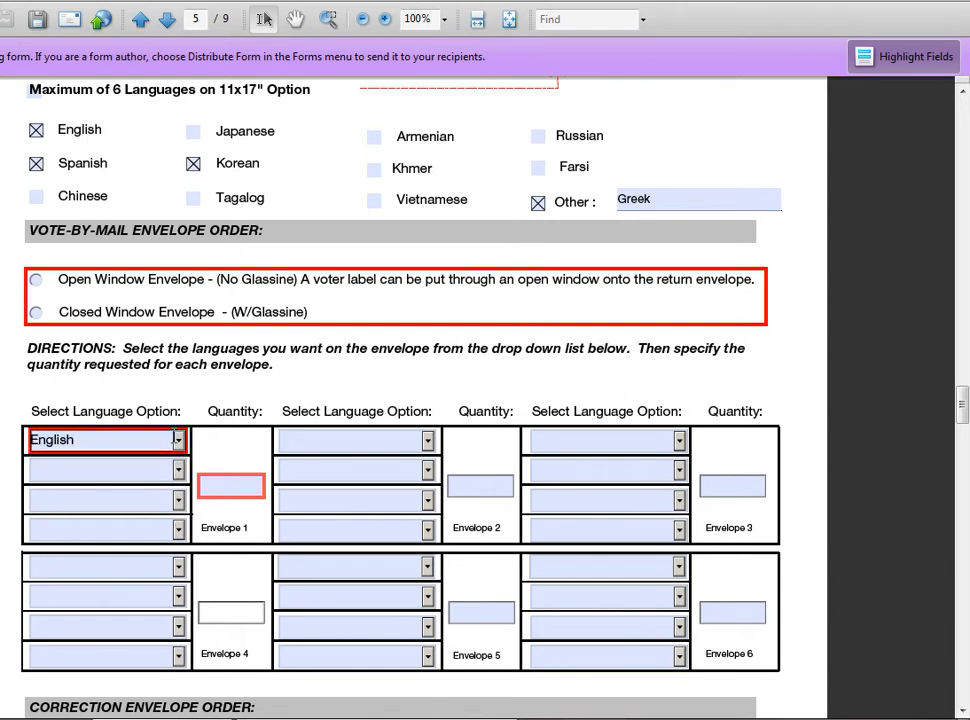
left_click(177, 468)
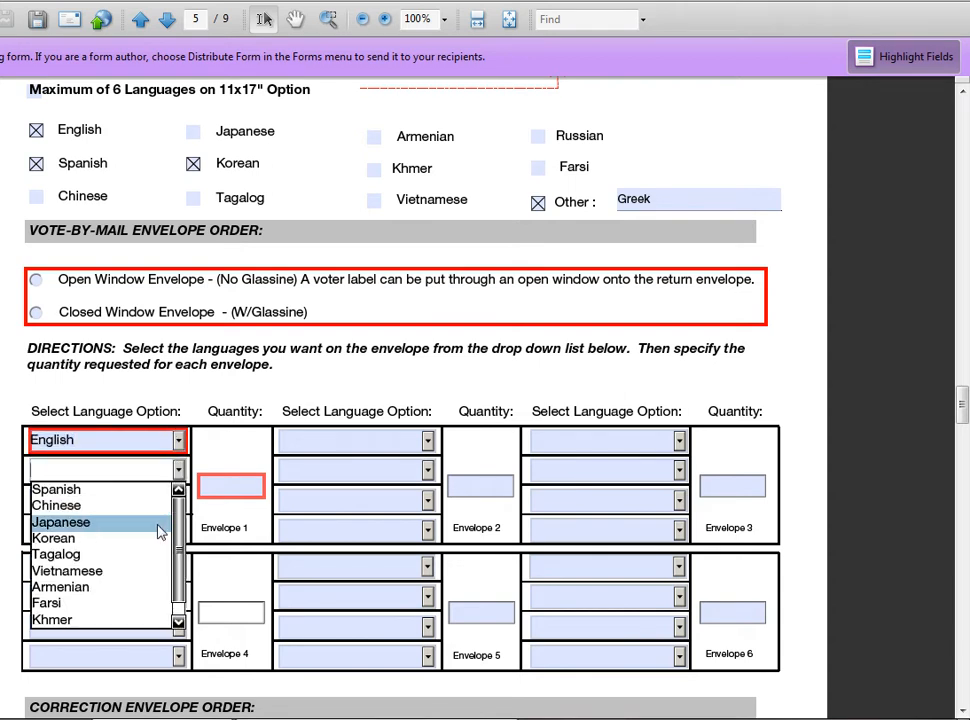
left_click(155, 490)
left_click(178, 499)
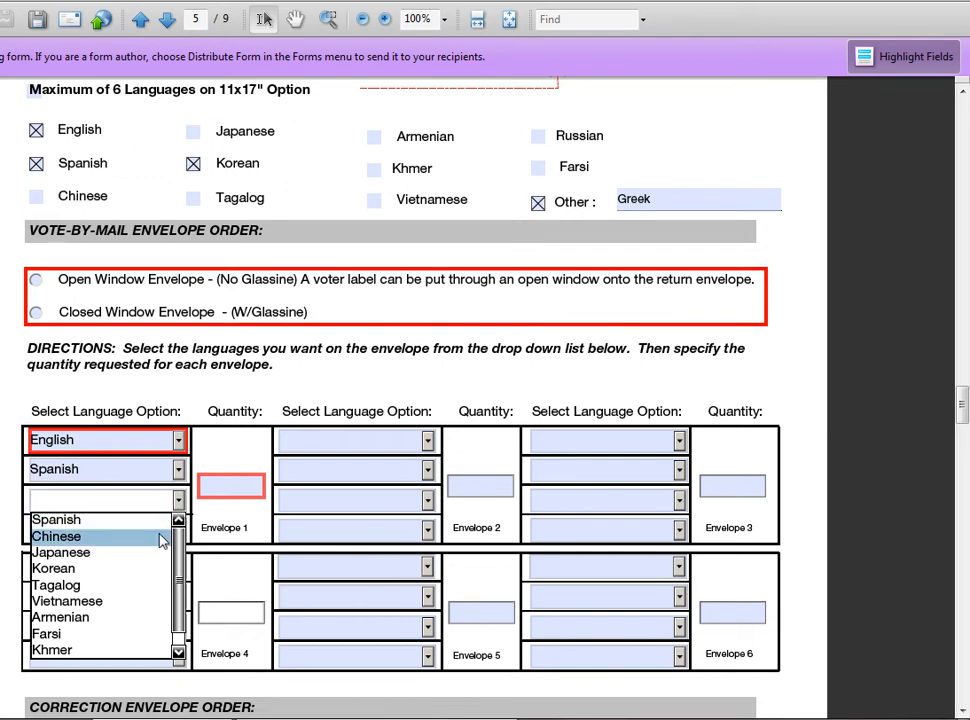
left_click(116, 568)
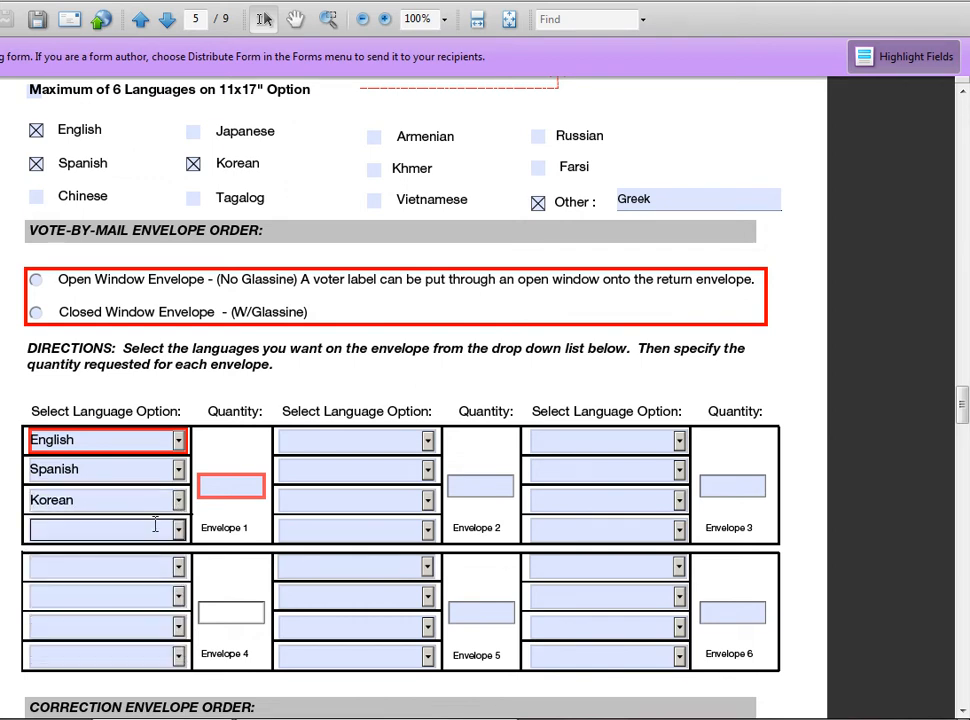
left_click(169, 528)
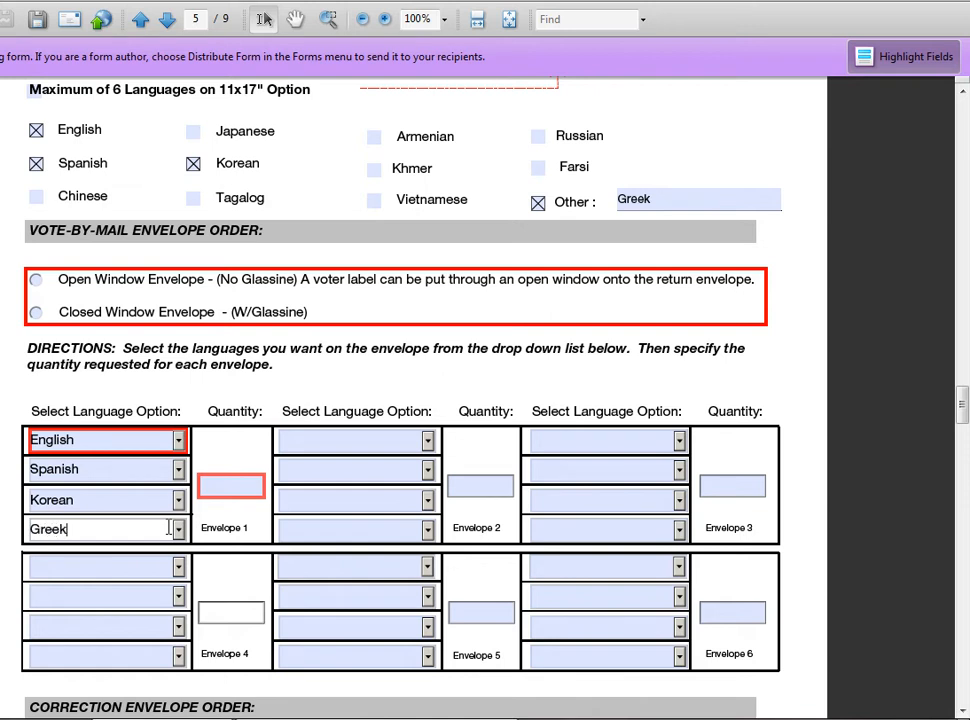
key("Tab")
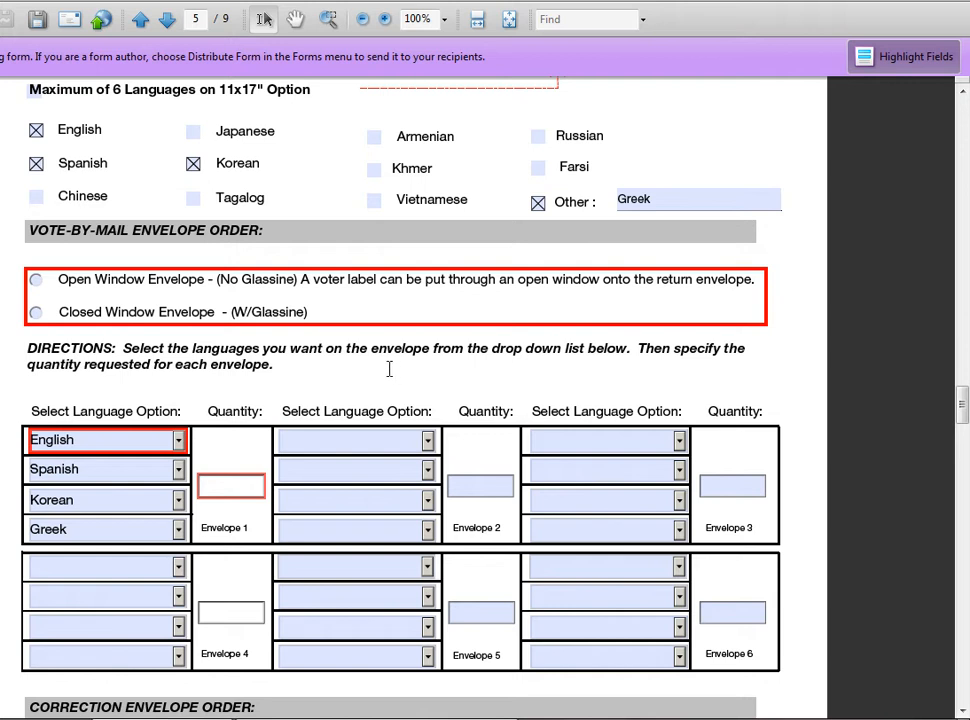
scroll(437, 396, "up", 6)
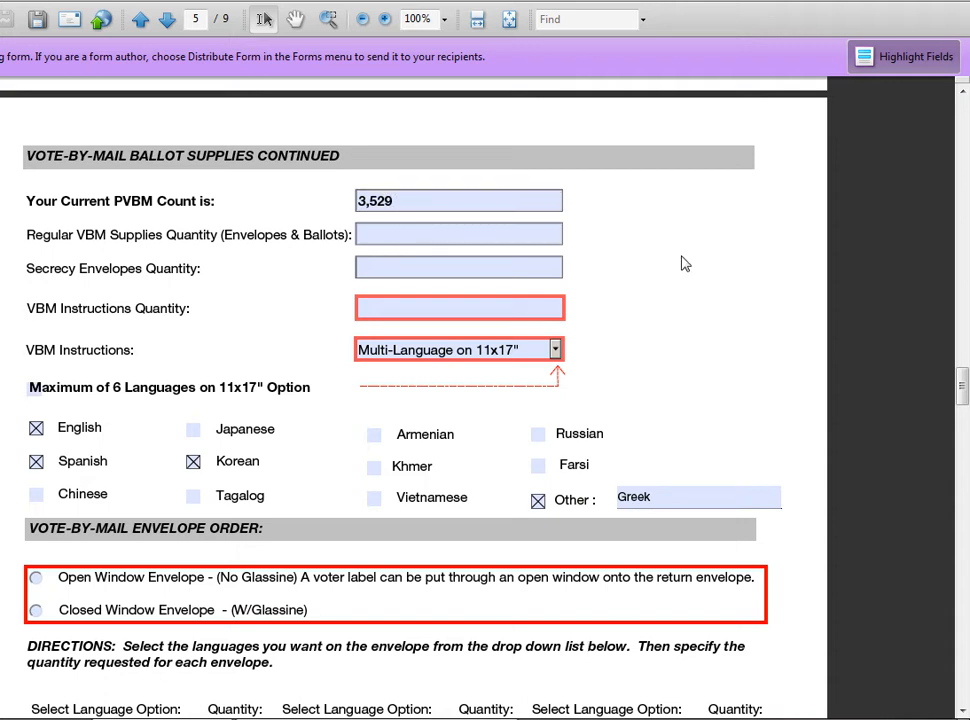
Enter 3,650 as the Envelope 1 quantity.
scroll(688, 245, "down", 3)
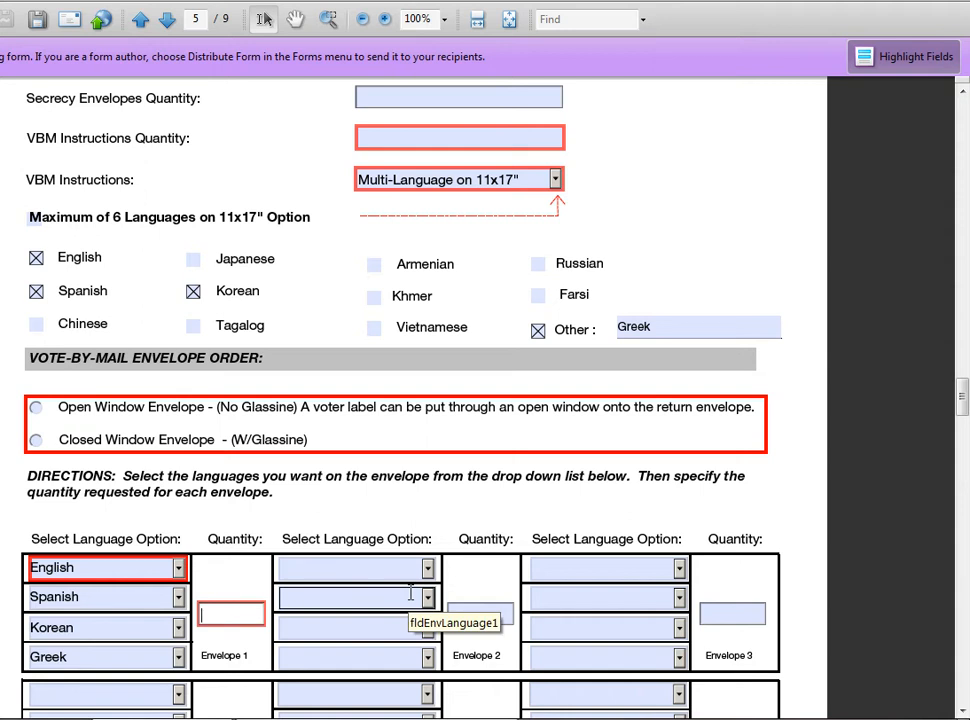
type("3650")
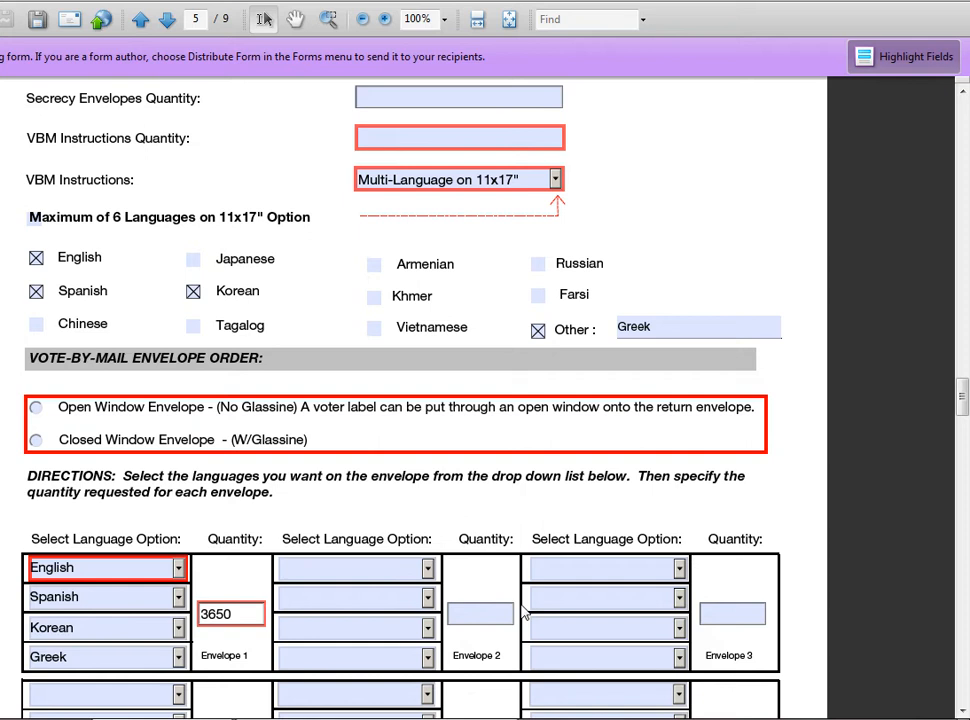
left_click(490, 605)
scroll(396, 604, "up", 3)
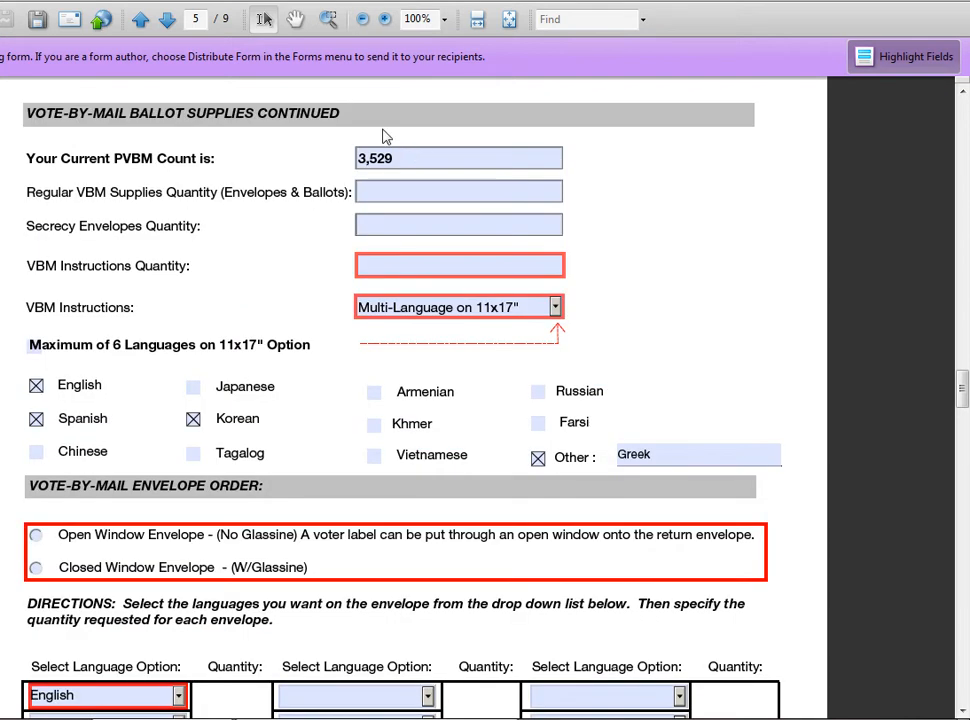
scroll(305, 606, "down", 3)
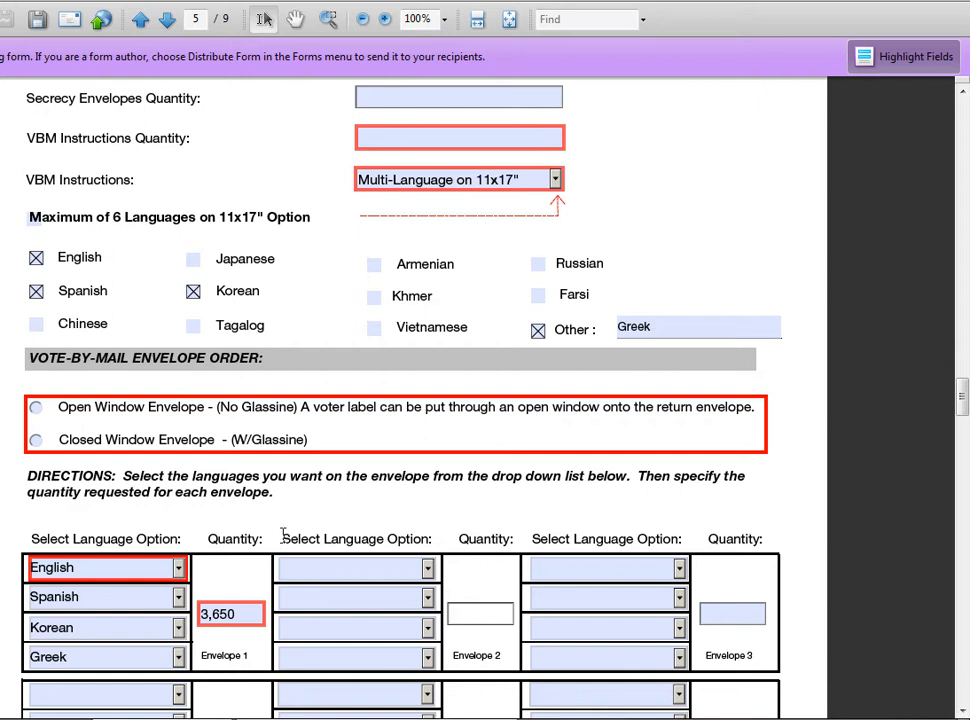
scroll(283, 534, "down", 10)
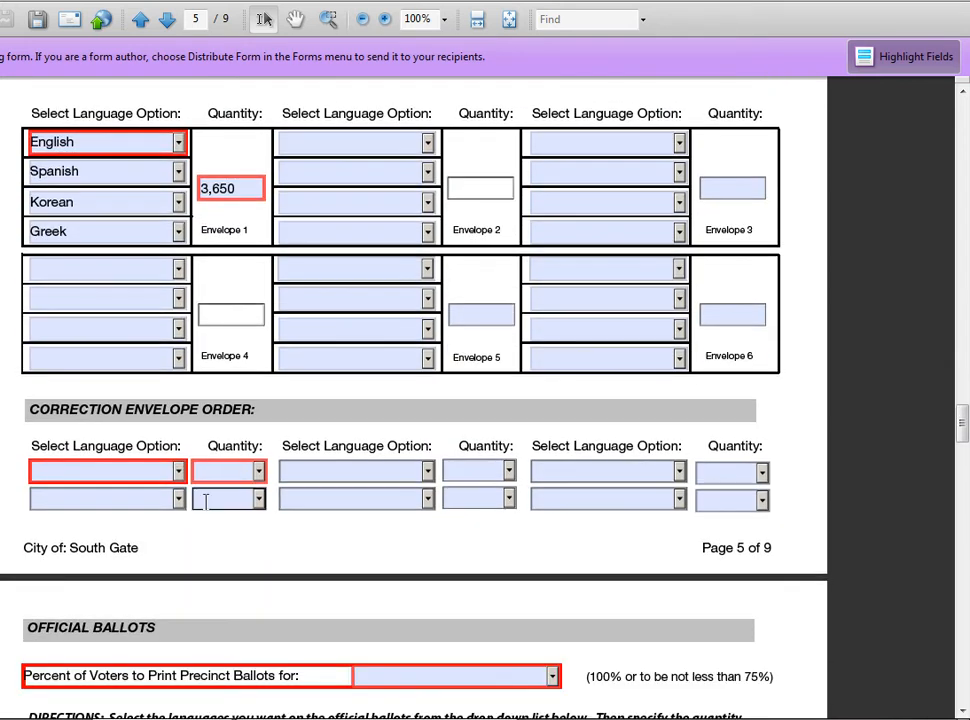
Scroll down to Official Ballots, leaving the precinct Percent of Voters dropdown unselected.
scroll(327, 502, "down", 5)
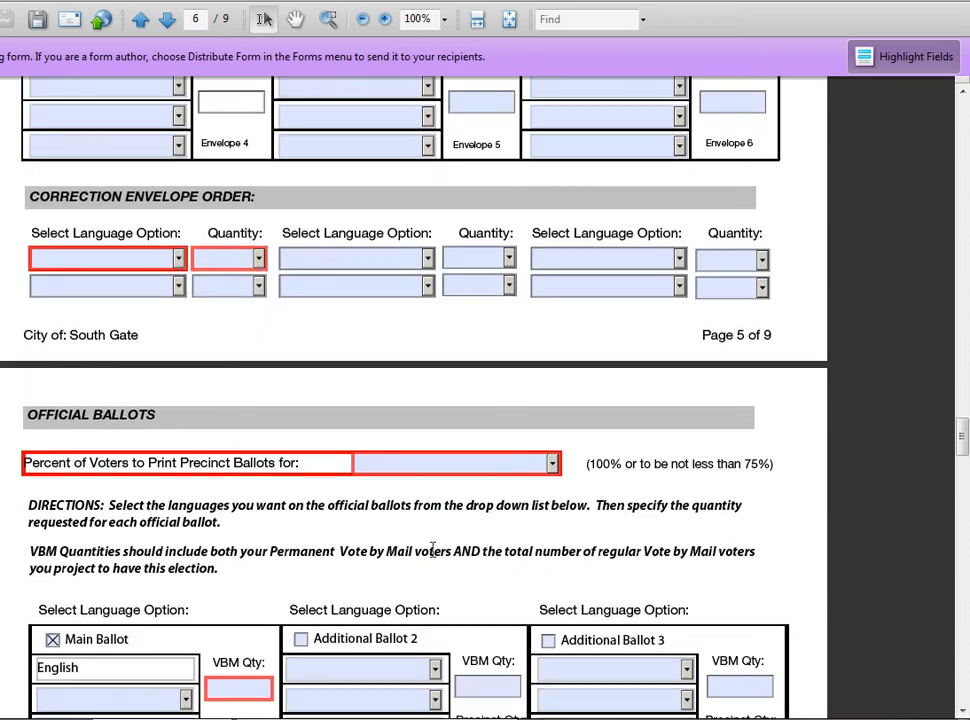
left_click(552, 463)
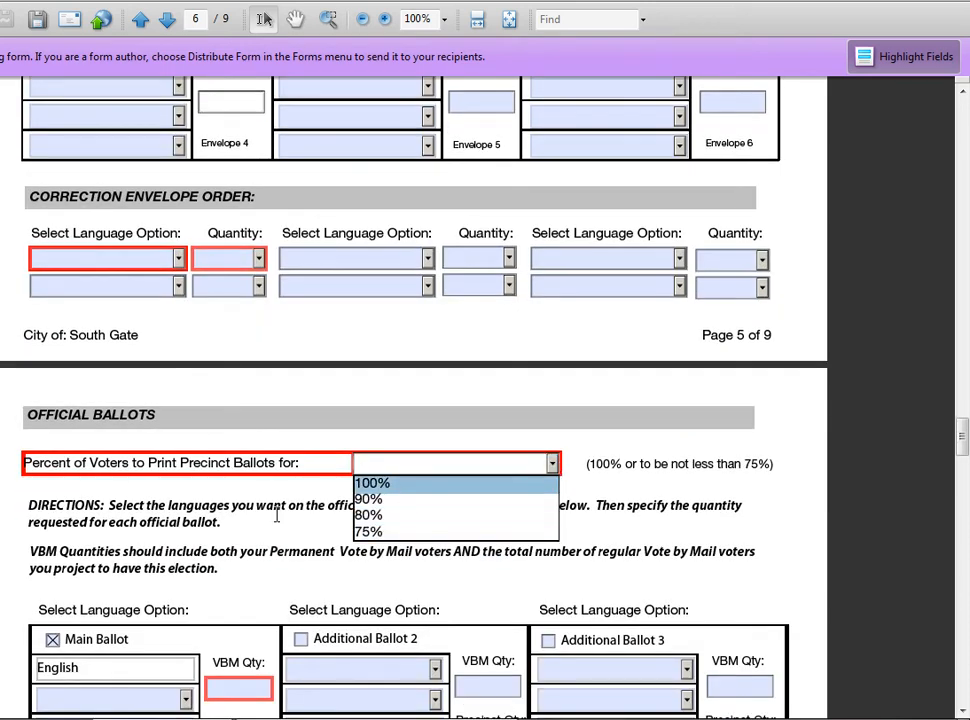
left_click(229, 523)
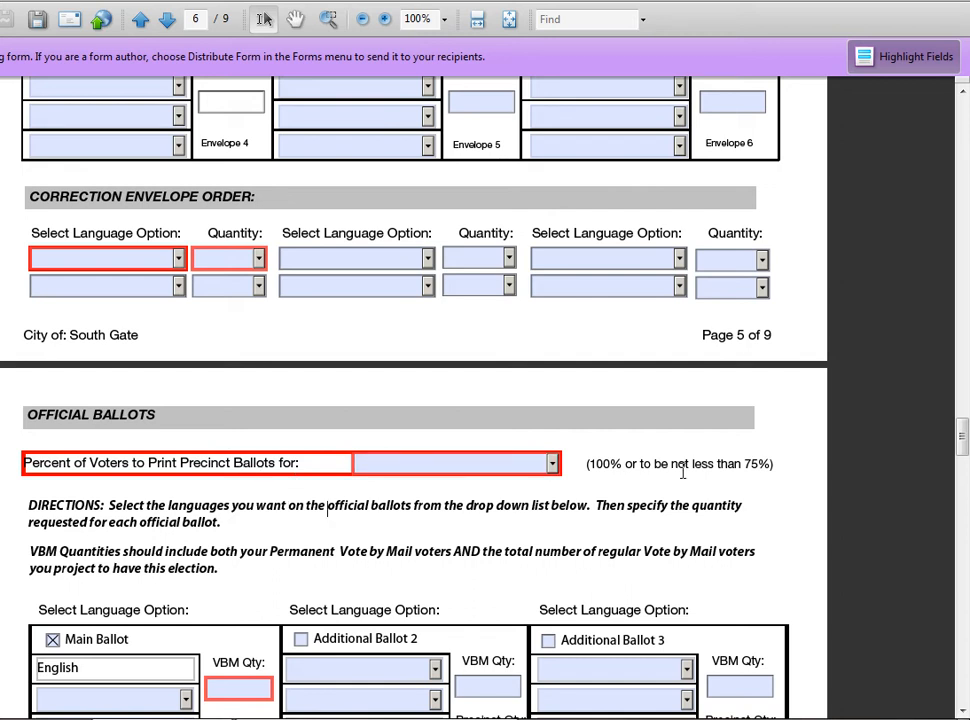
scroll(232, 507, "down", 5)
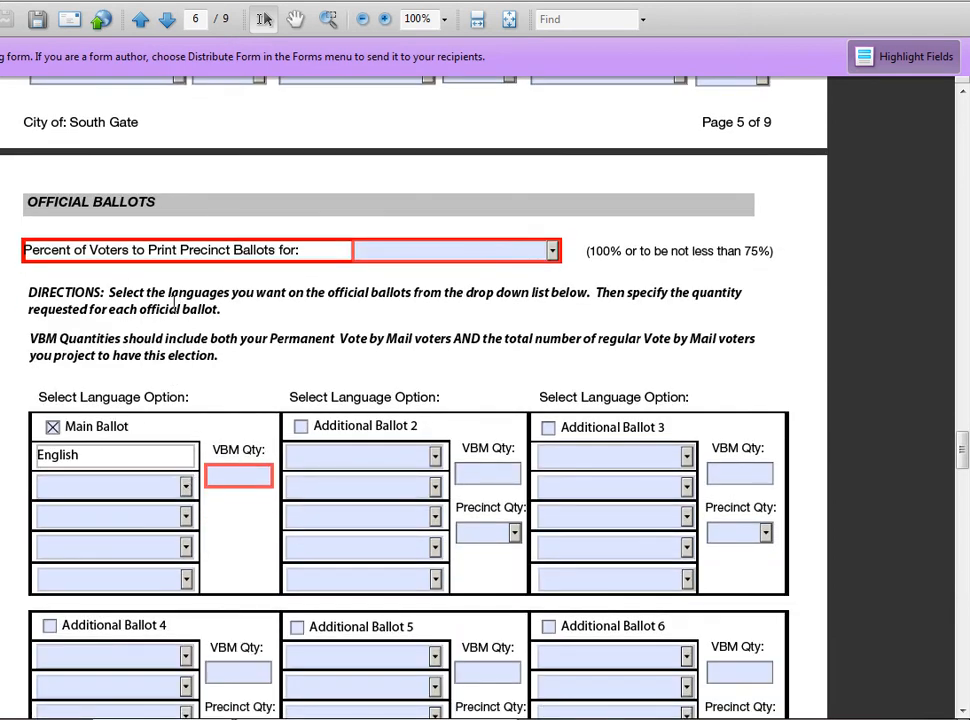
Add Spanish, Korean and Greek as the Main Ballot's second to fourth languages.
left_click(186, 488)
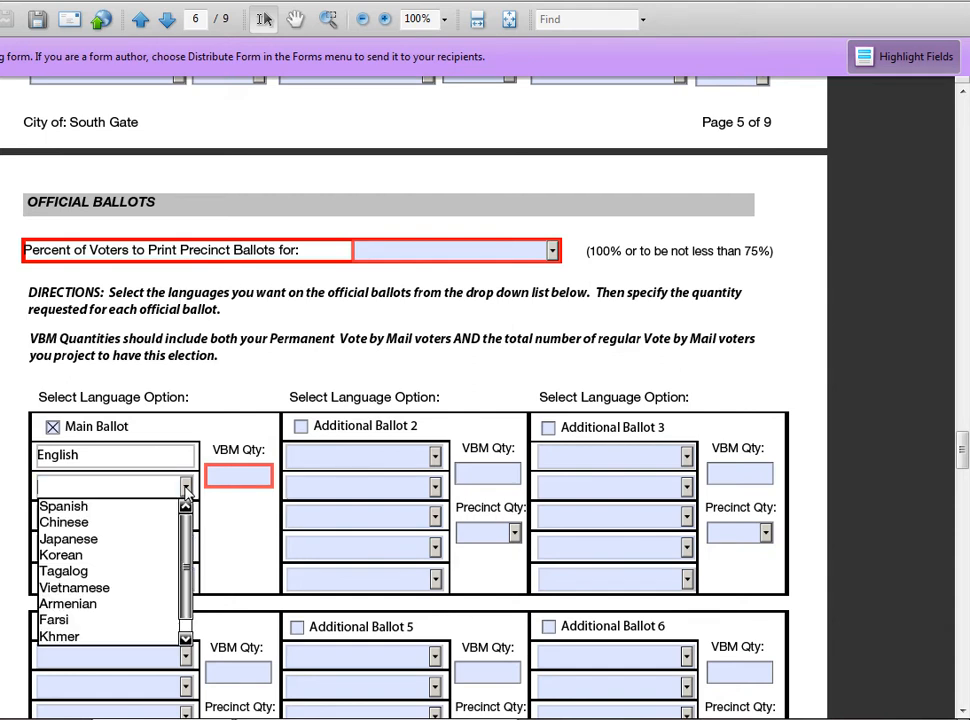
left_click(143, 508)
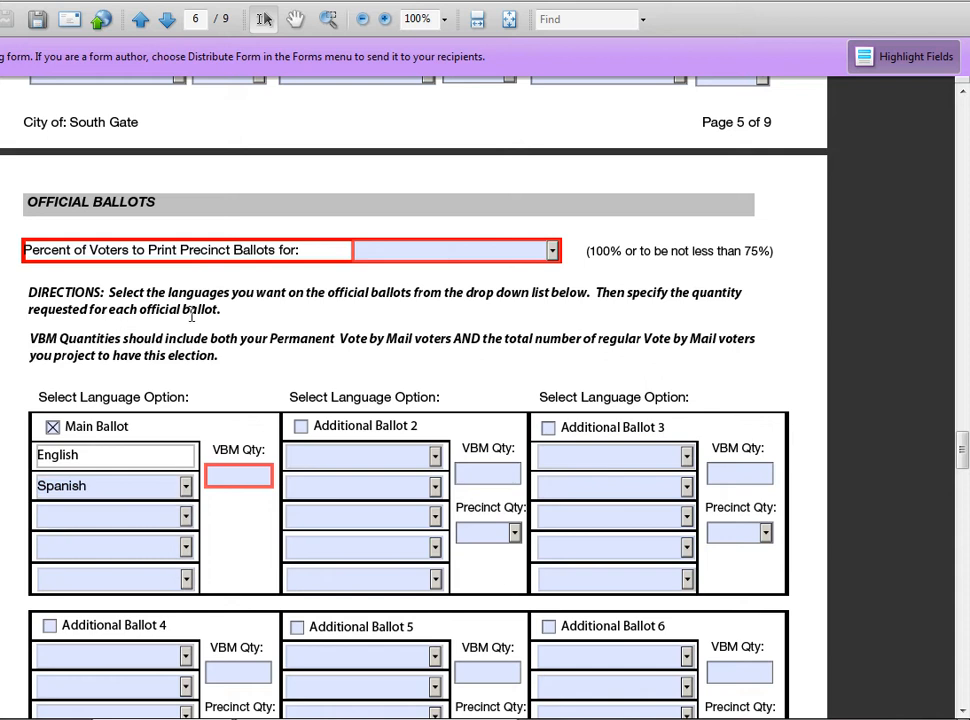
scroll(269, 340, "down", 2)
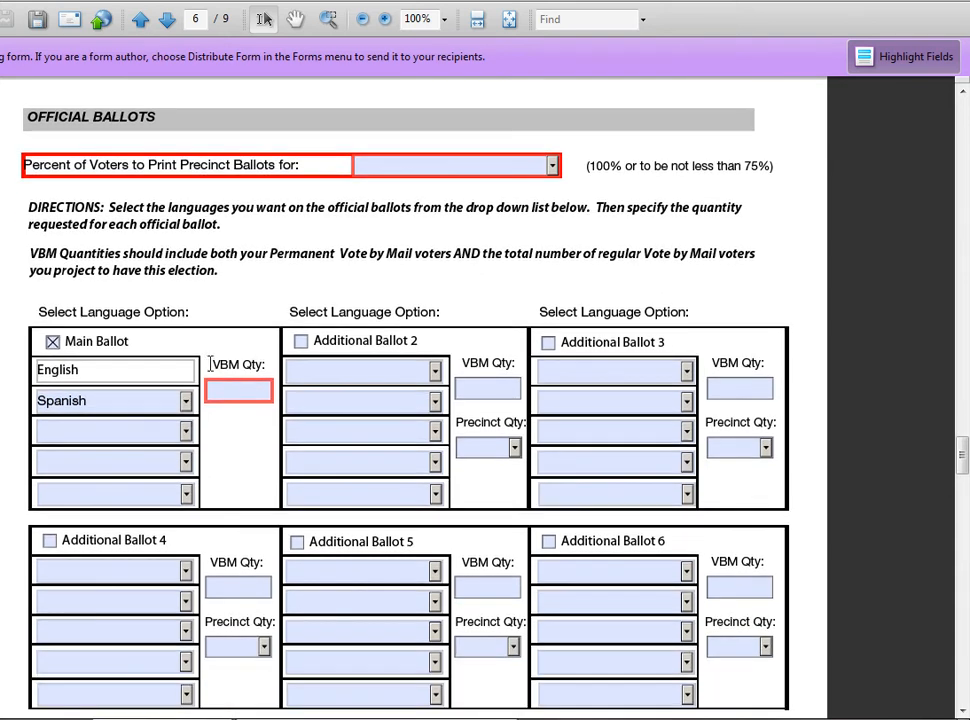
left_click(186, 431)
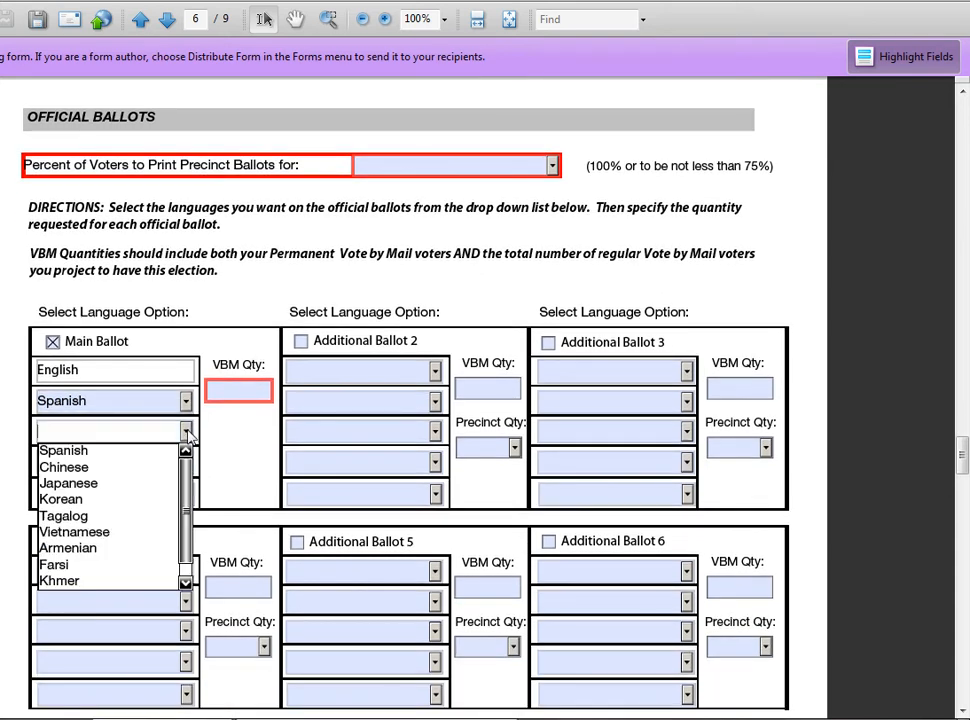
left_click(147, 502)
left_click(126, 464)
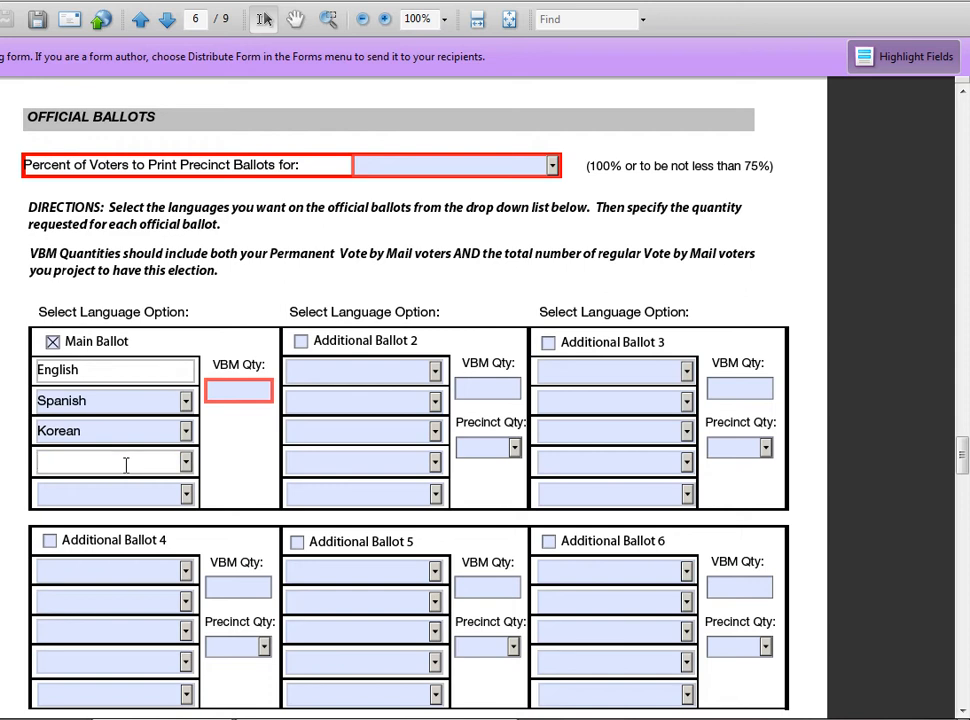
type("Greek")
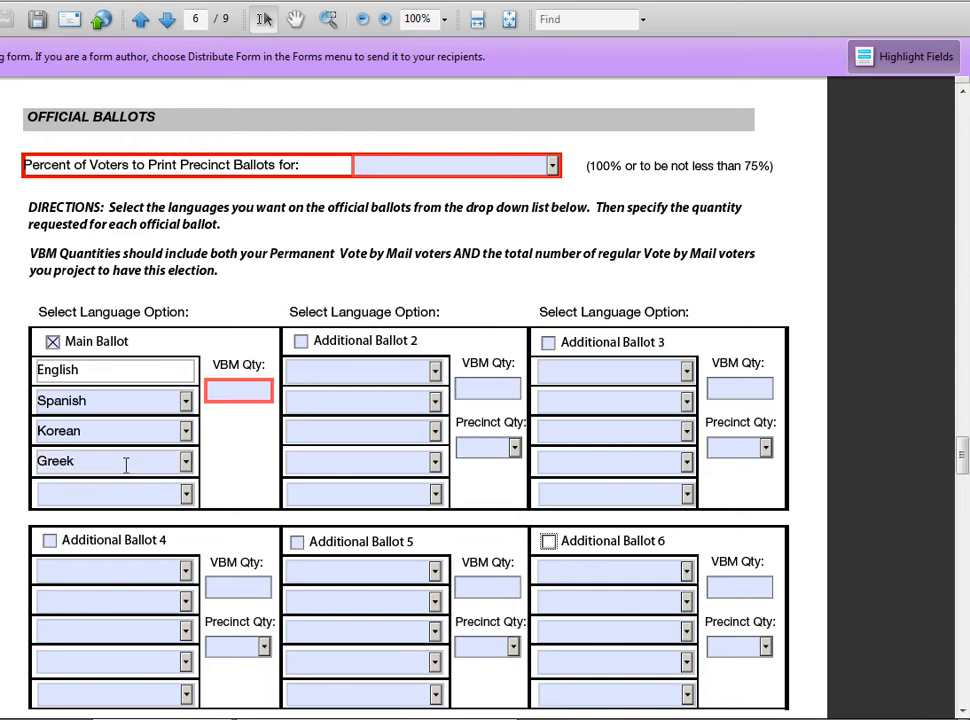
left_click(243, 389)
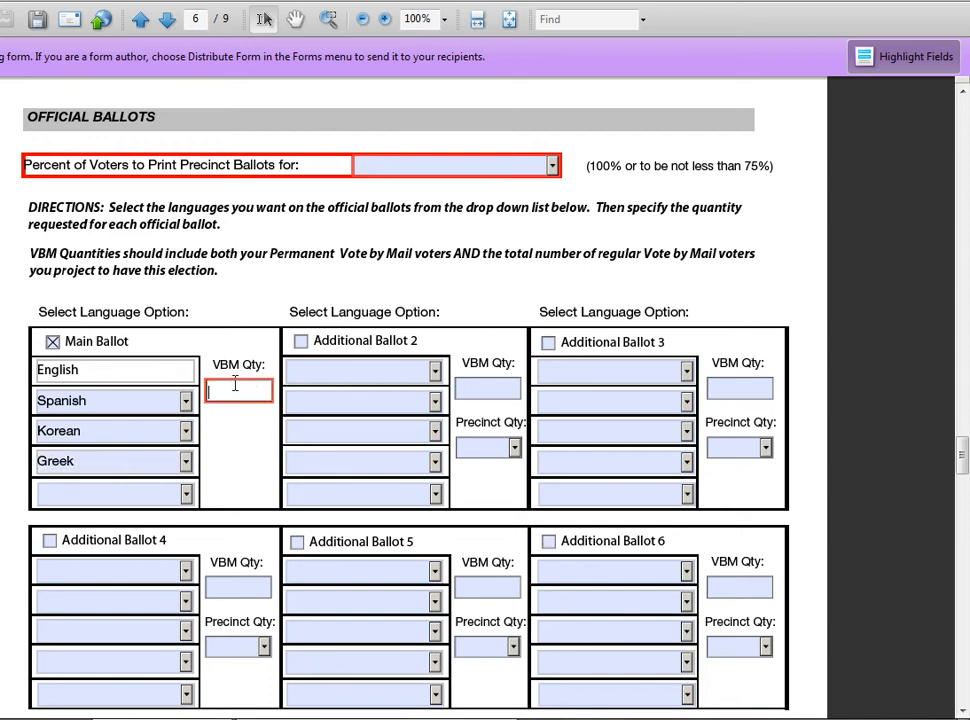
Enter 3,650 as the Main Ballot's VBM quantity.
scroll(266, 393, "up", 10)
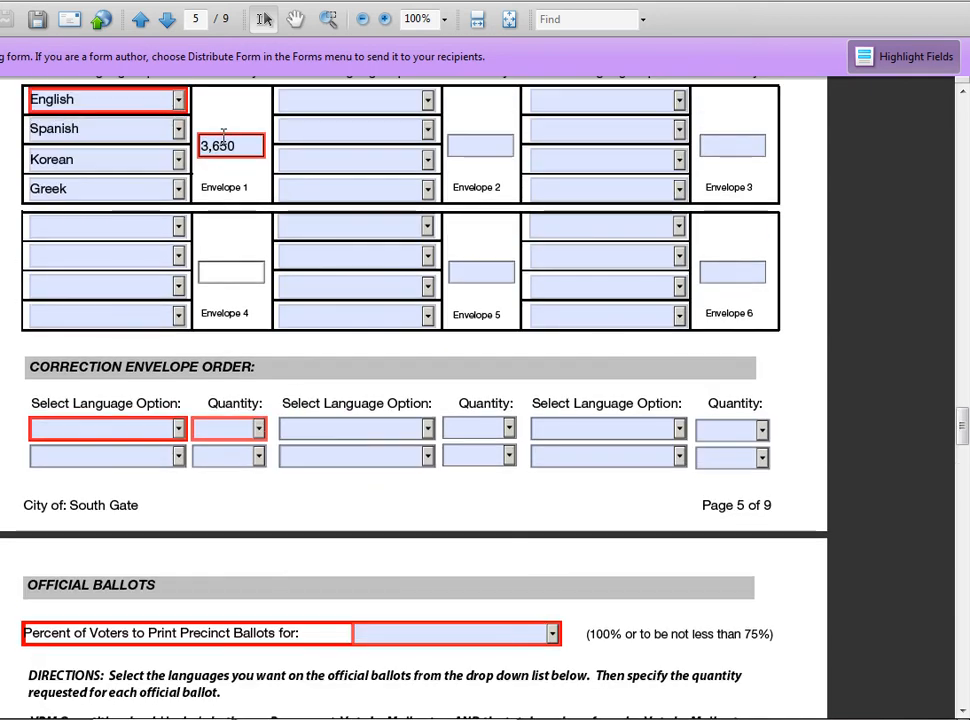
scroll(316, 253, "down", 6)
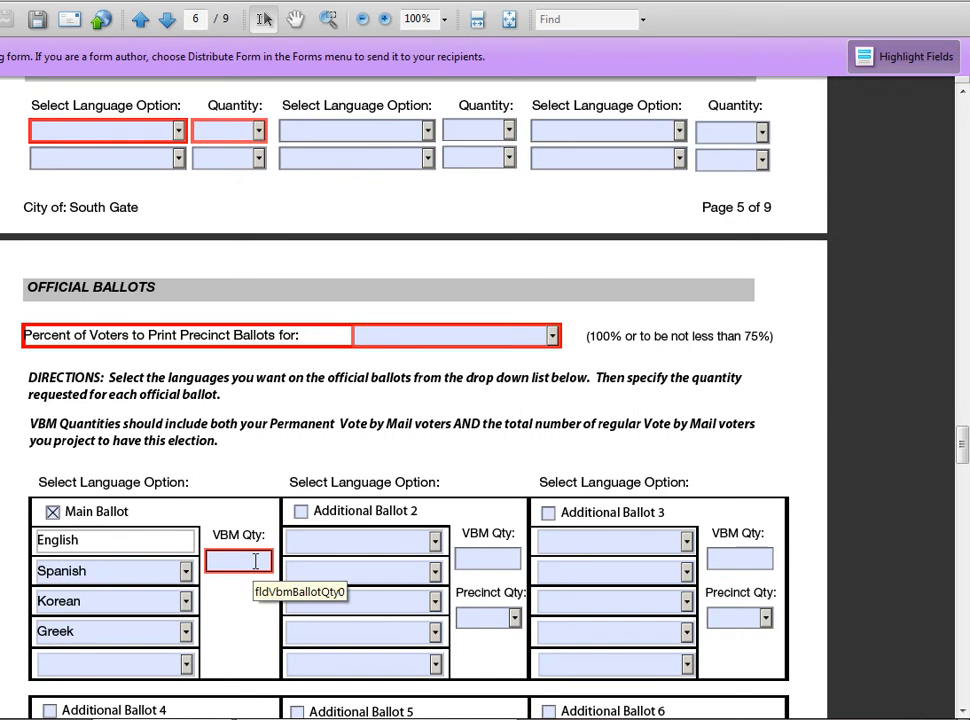
left_click(255, 561)
type("3,650")
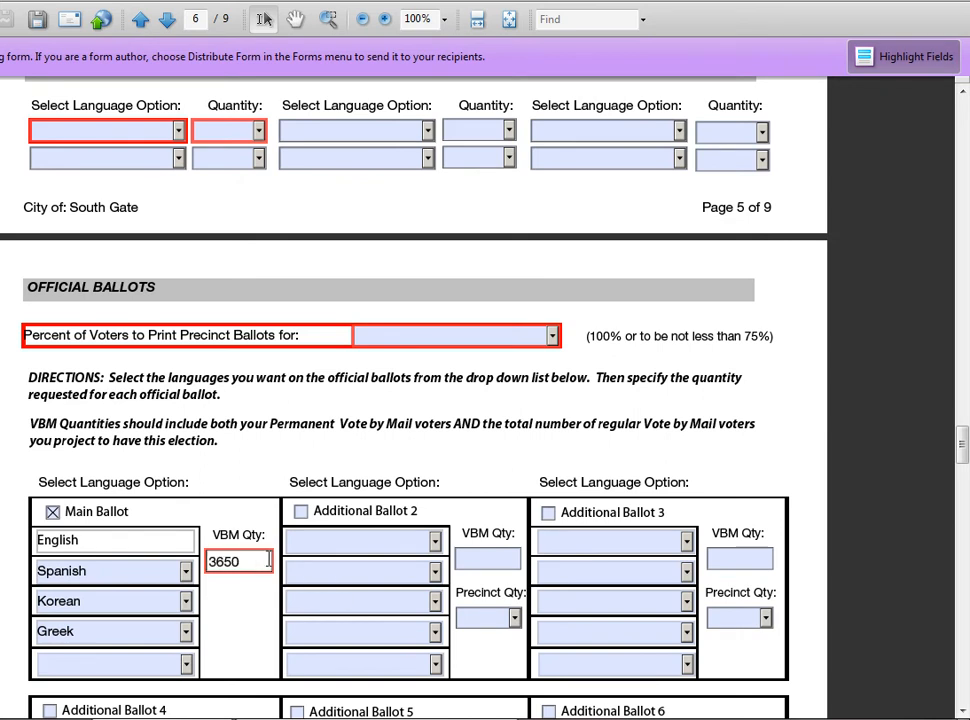
left_click(520, 470)
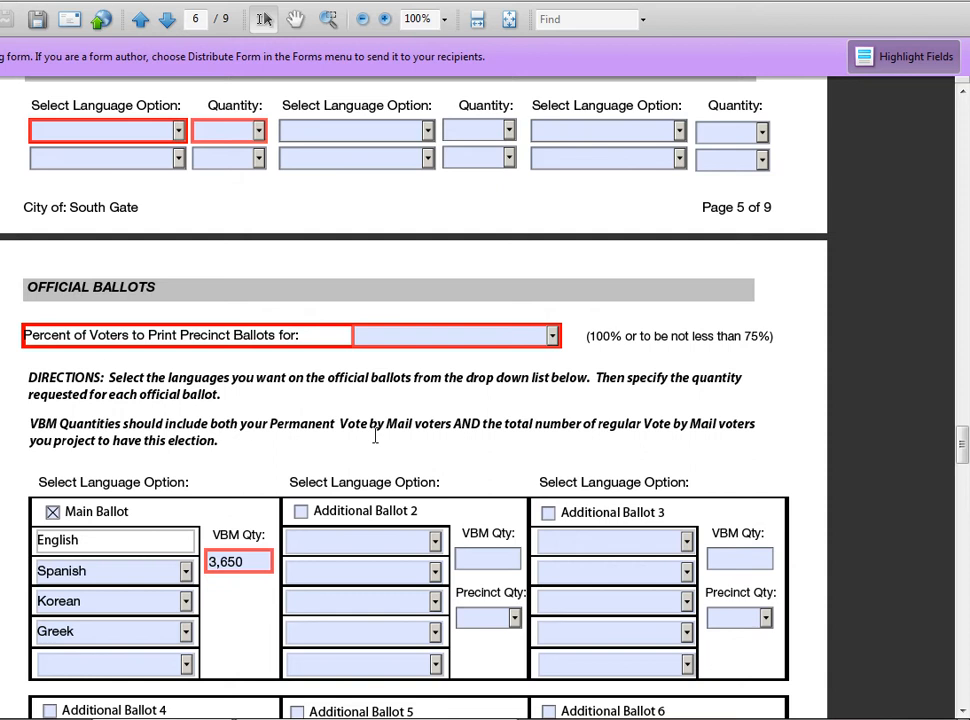
scroll(477, 451, "down", 3)
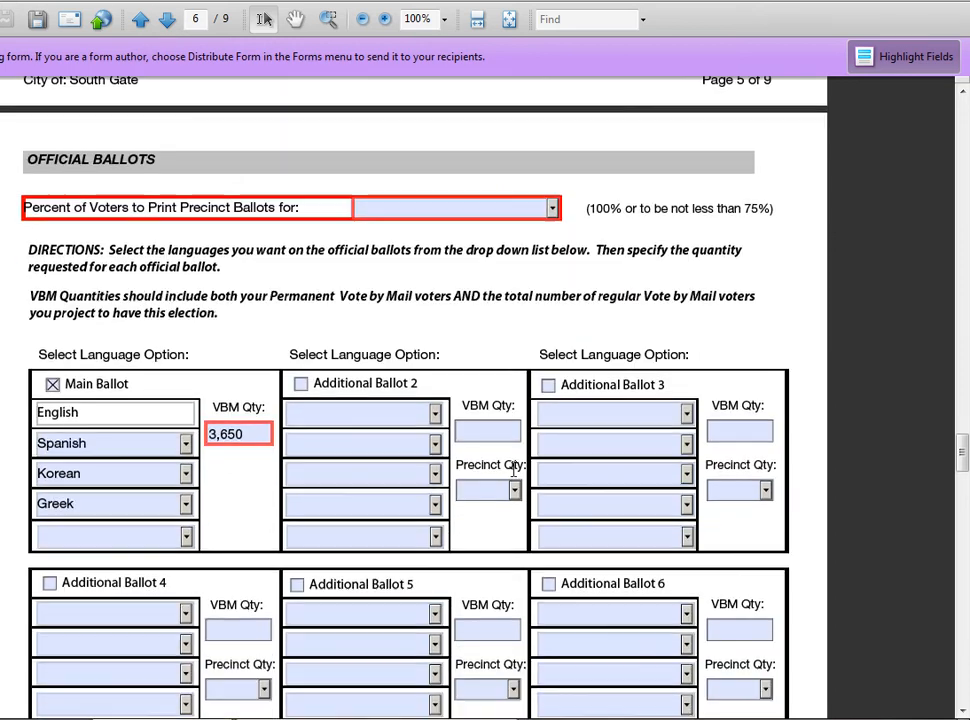
Tick Additional Ballot 2 and give it English and Vietnamese languages.
left_click(301, 386)
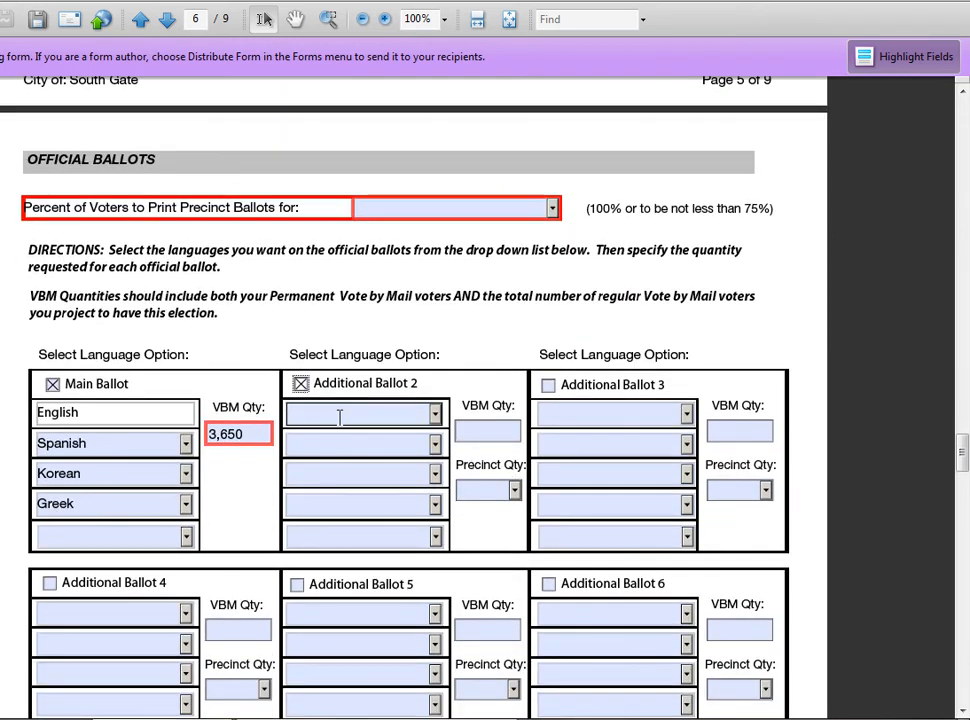
left_click(435, 414)
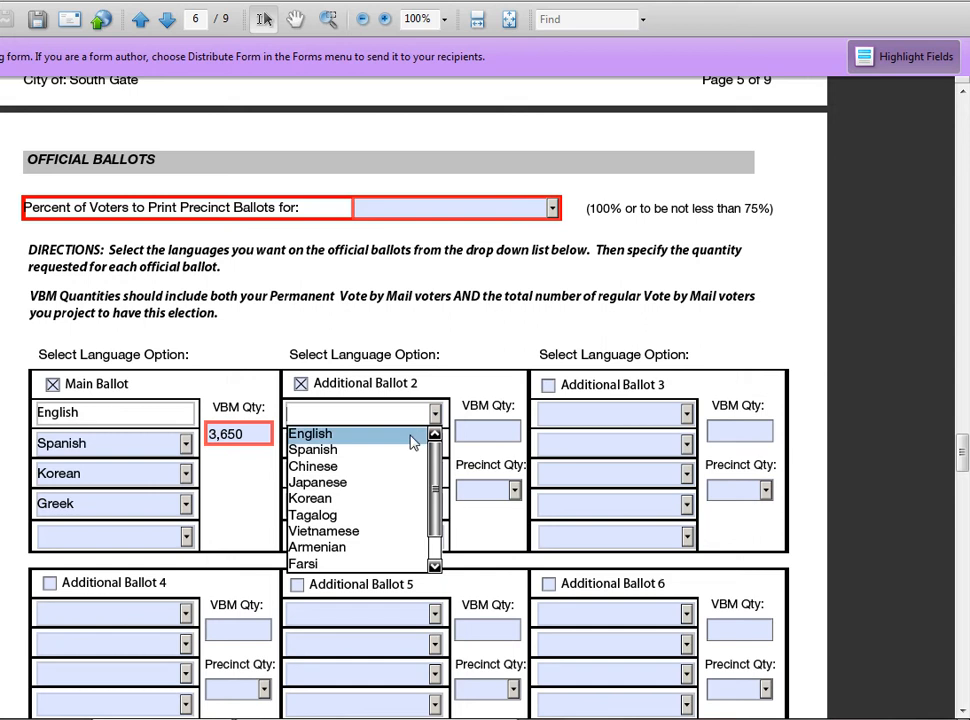
left_click(410, 442)
left_click(415, 444)
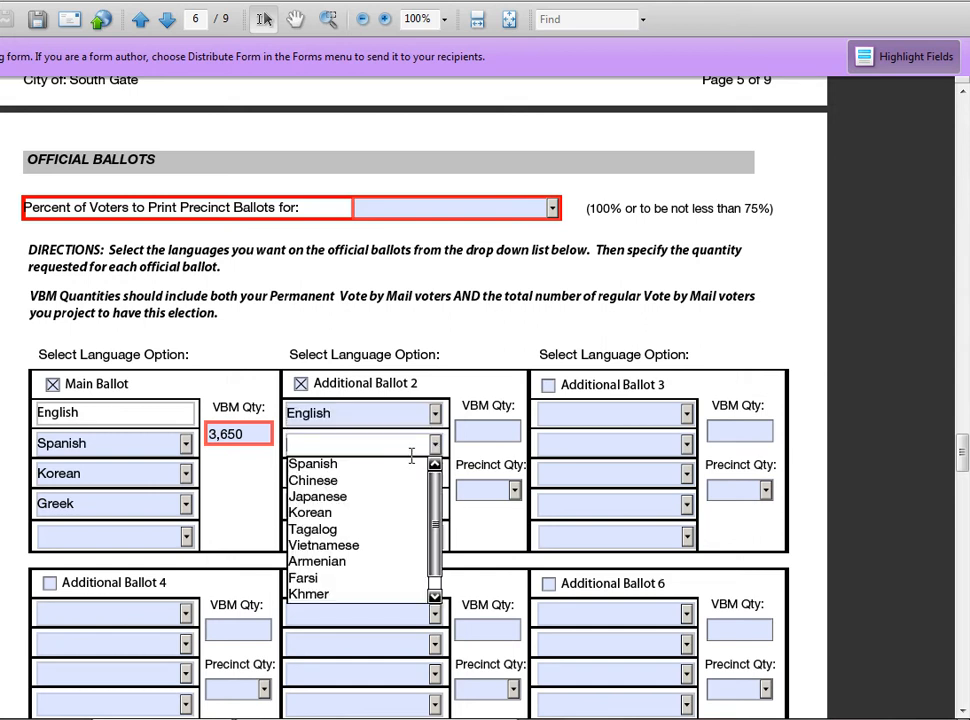
left_click(370, 546)
Set Ballot 2's VBM quantity to 100 and precinct quantity to 25.
left_click(478, 434)
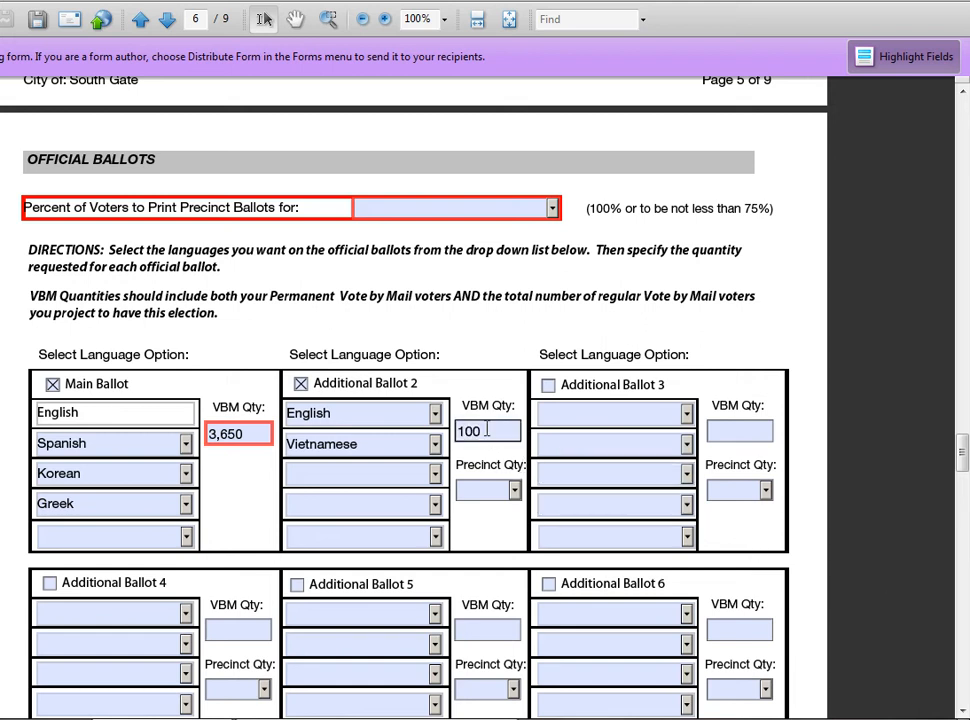
left_click(514, 490)
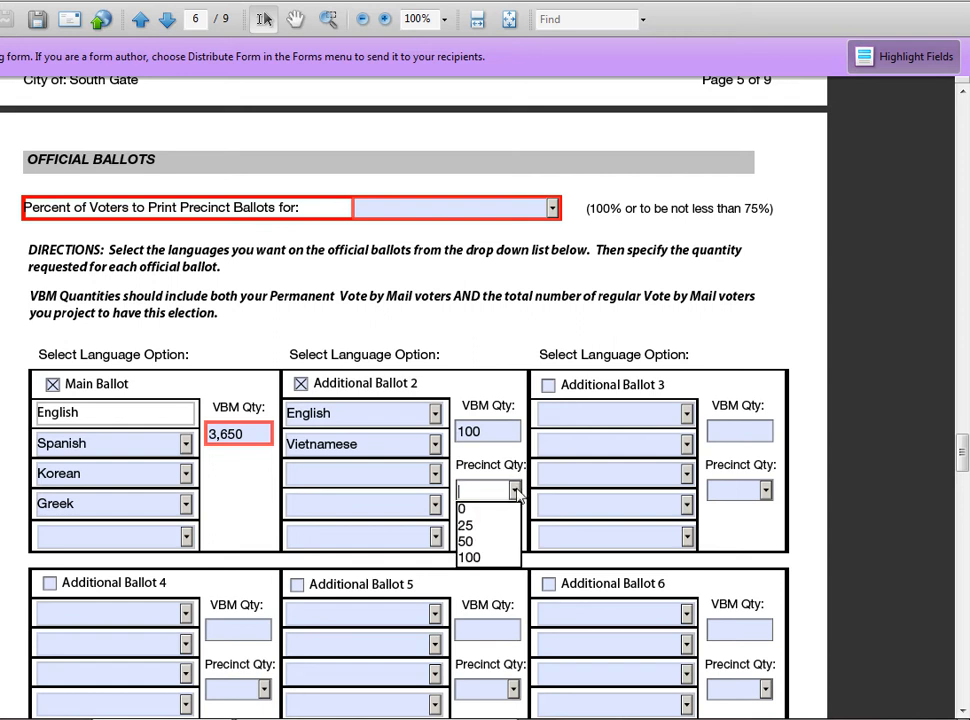
left_click(484, 511)
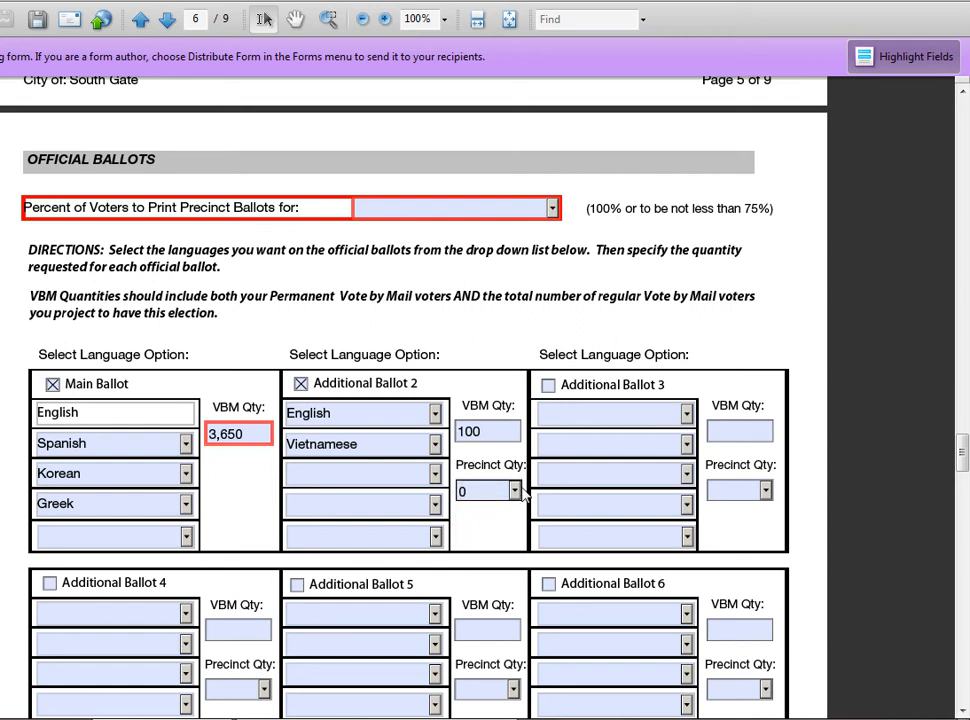
left_click(514, 490)
left_click(498, 524)
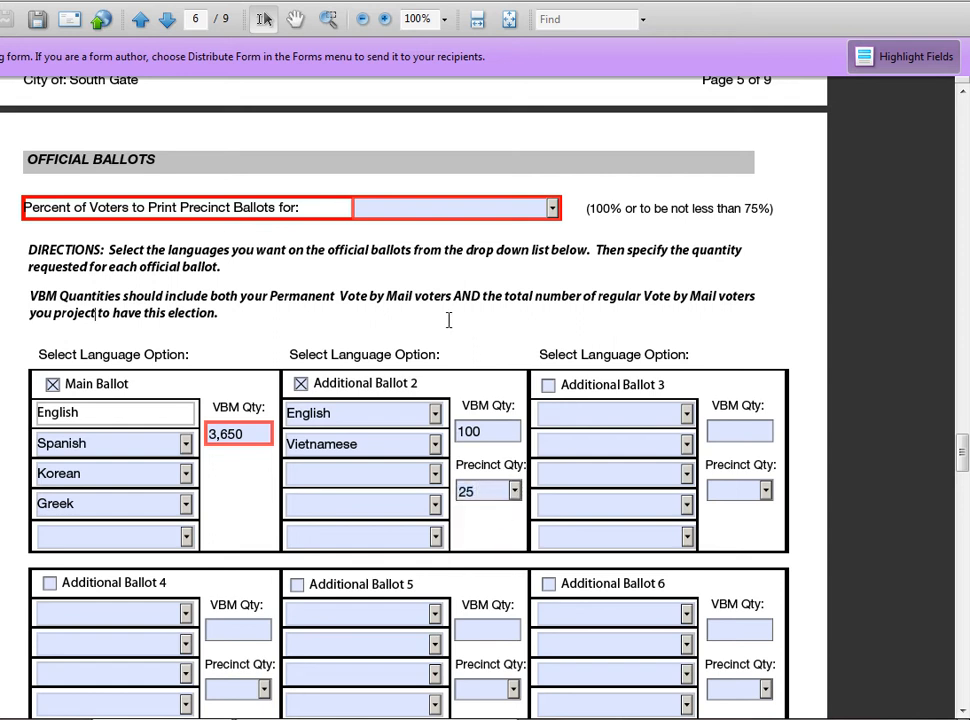
Set Envelope 2's languages to English and Vietnamese.
scroll(511, 385, "up", 1)
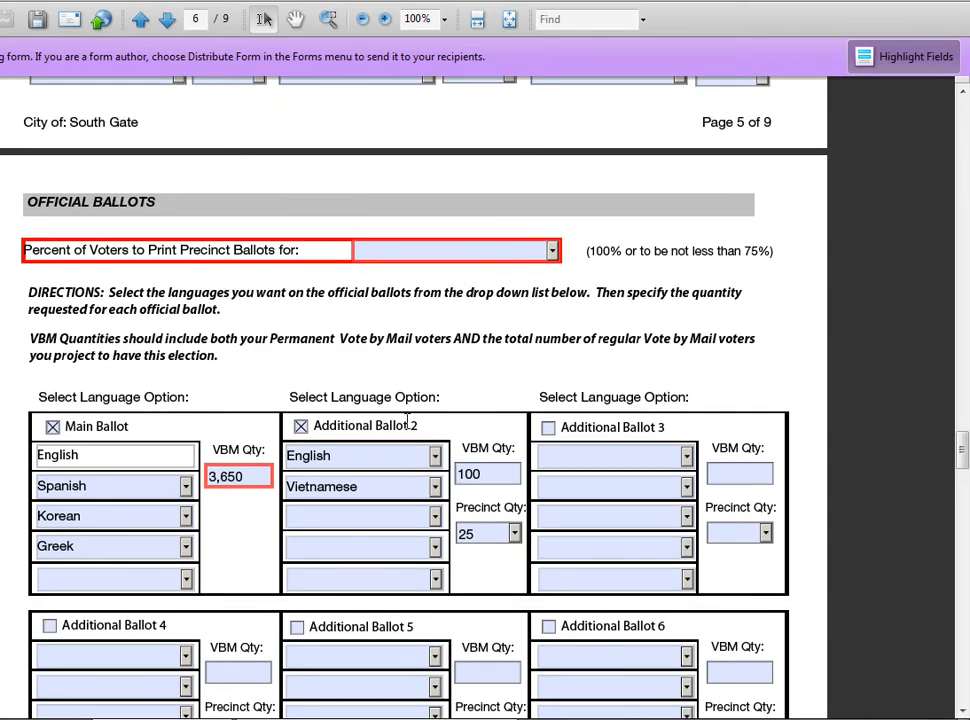
left_click(362, 456)
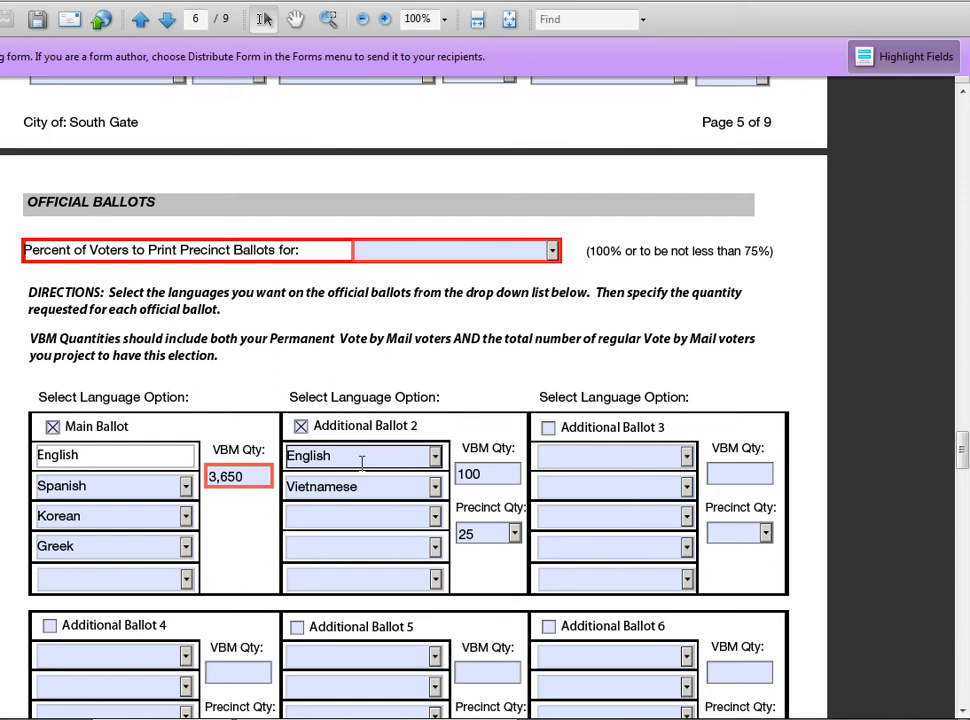
scroll(483, 395, "up", 3)
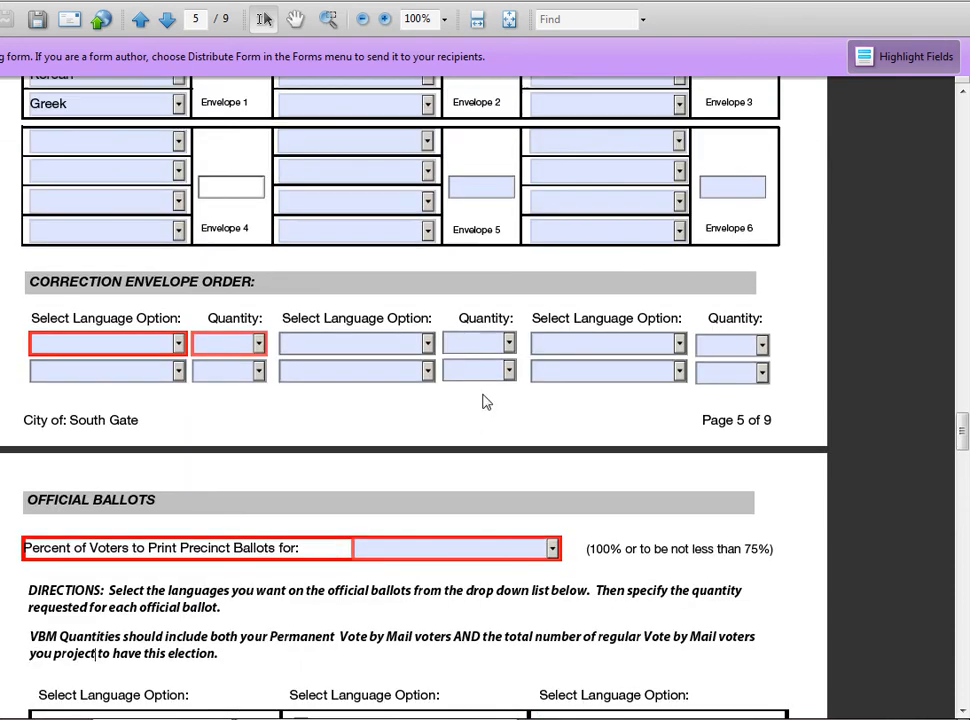
scroll(483, 400, "up", 3)
left_click(372, 281)
left_click(427, 278)
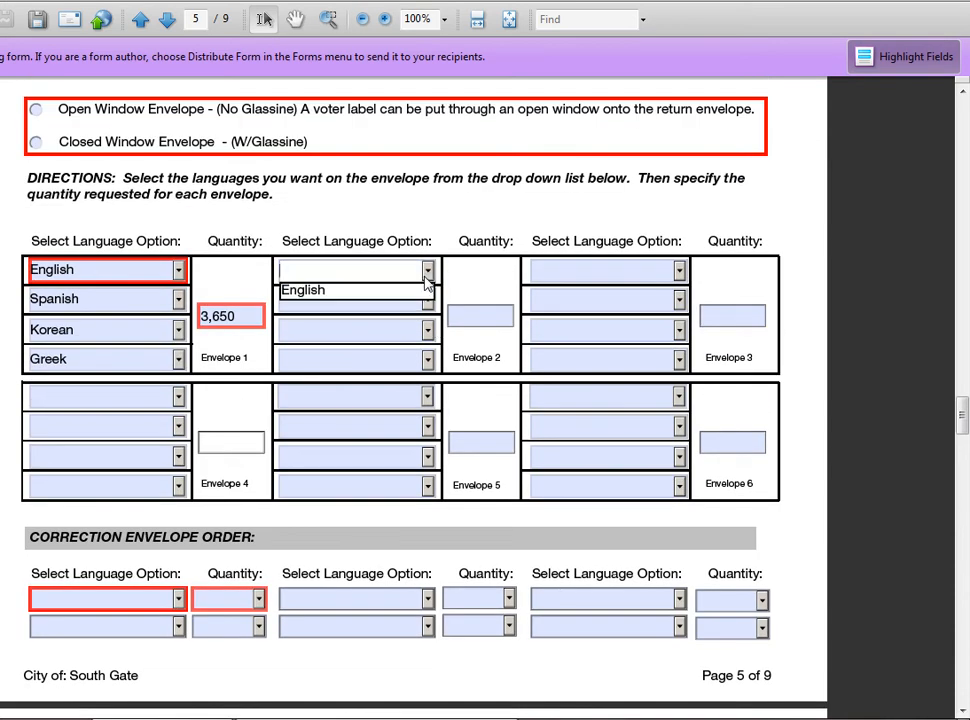
left_click(424, 289)
left_click(427, 299)
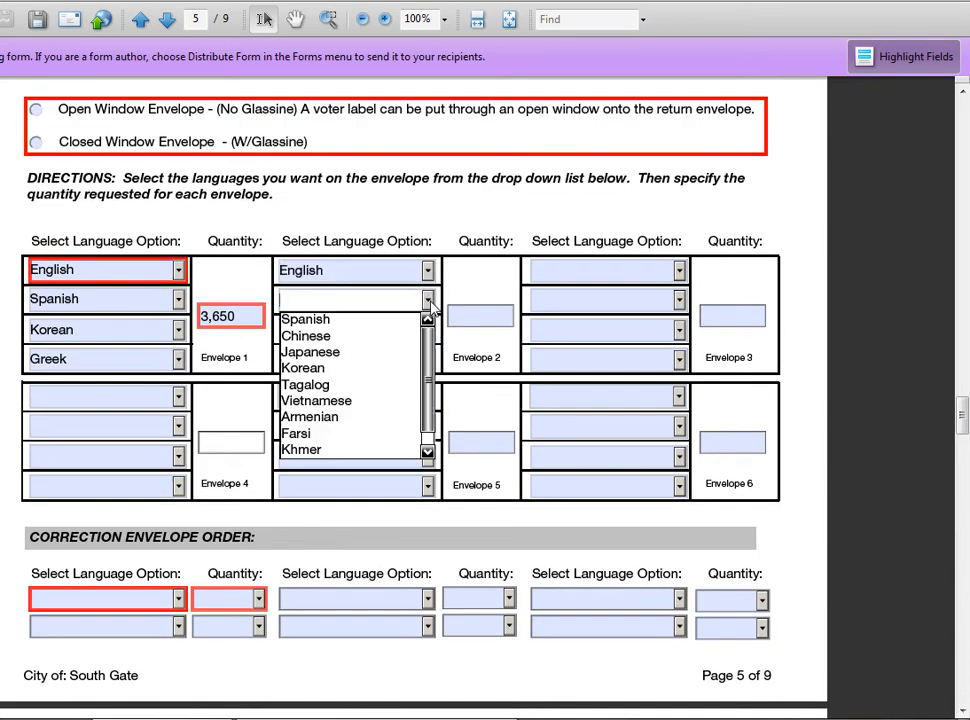
left_click(389, 401)
Enter 100 as Envelope 2's quantity.
left_click(468, 318)
scroll(548, 397, "down", 1)
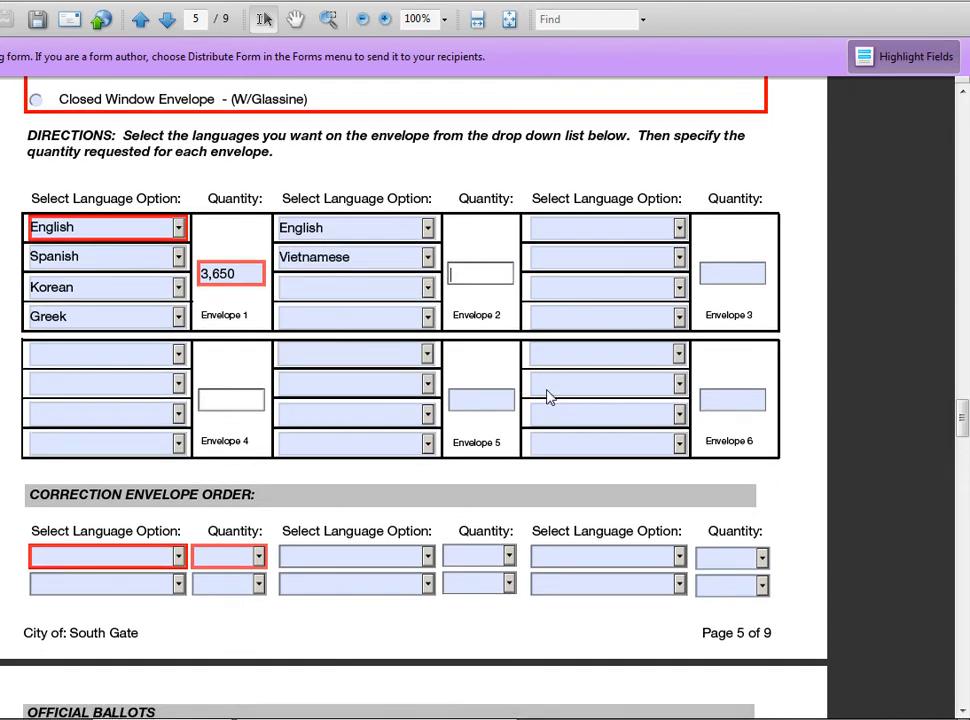
scroll(548, 397, "down", 10)
scroll(511, 353, "up", 8)
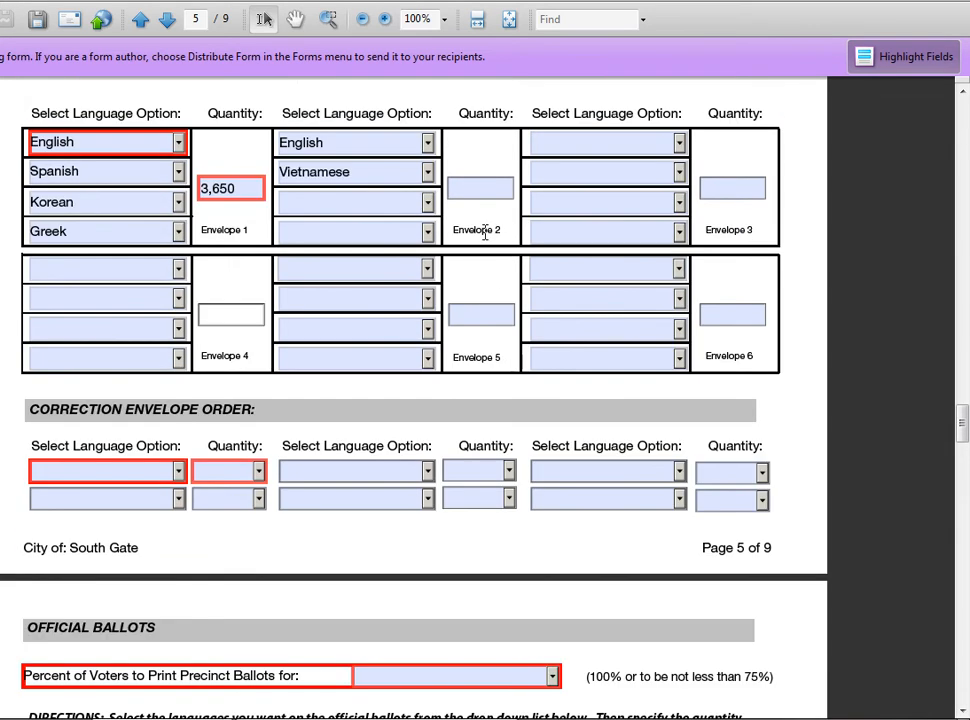
left_click(472, 190)
type("10")
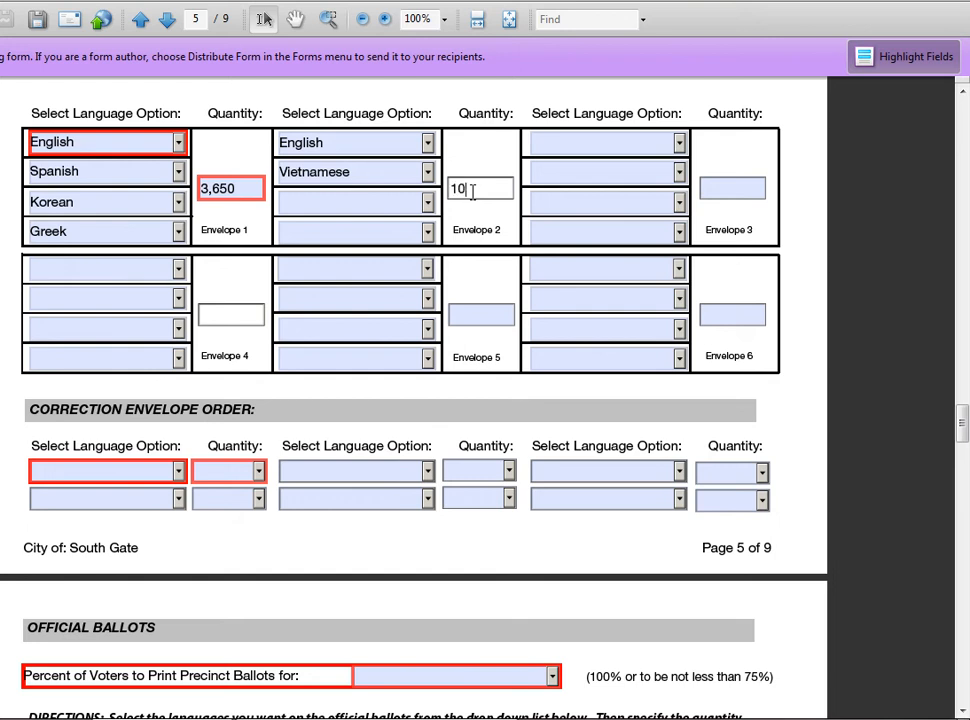
type("0")
scroll(473, 217, "down", 10)
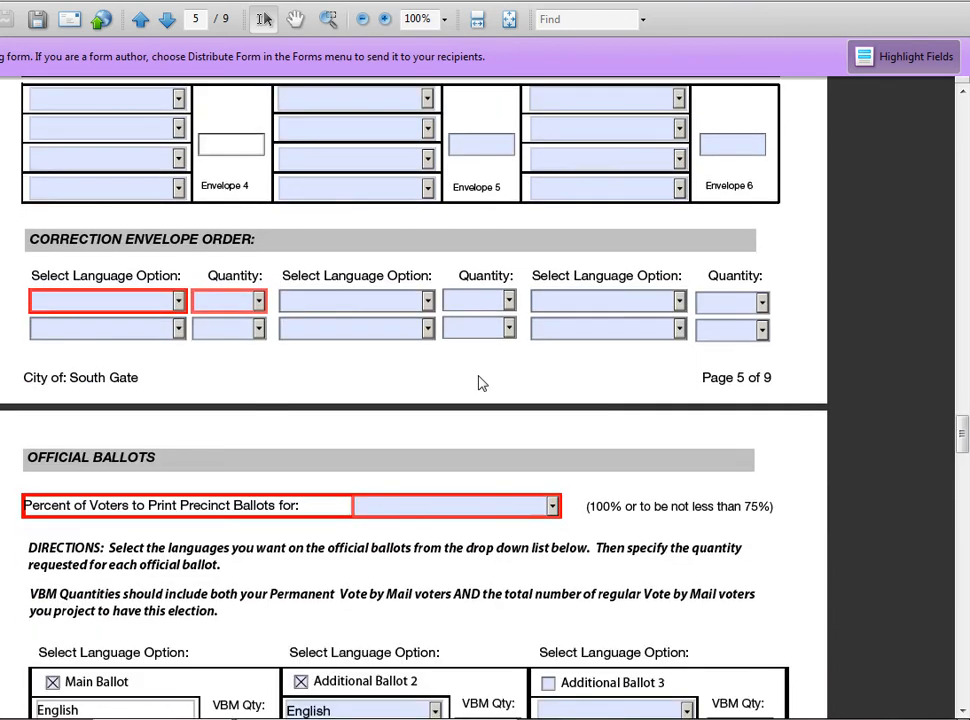
Select Option B, the Multilingual Ballot Book, under Sample Ballot Books.
scroll(378, 320, "down", 10)
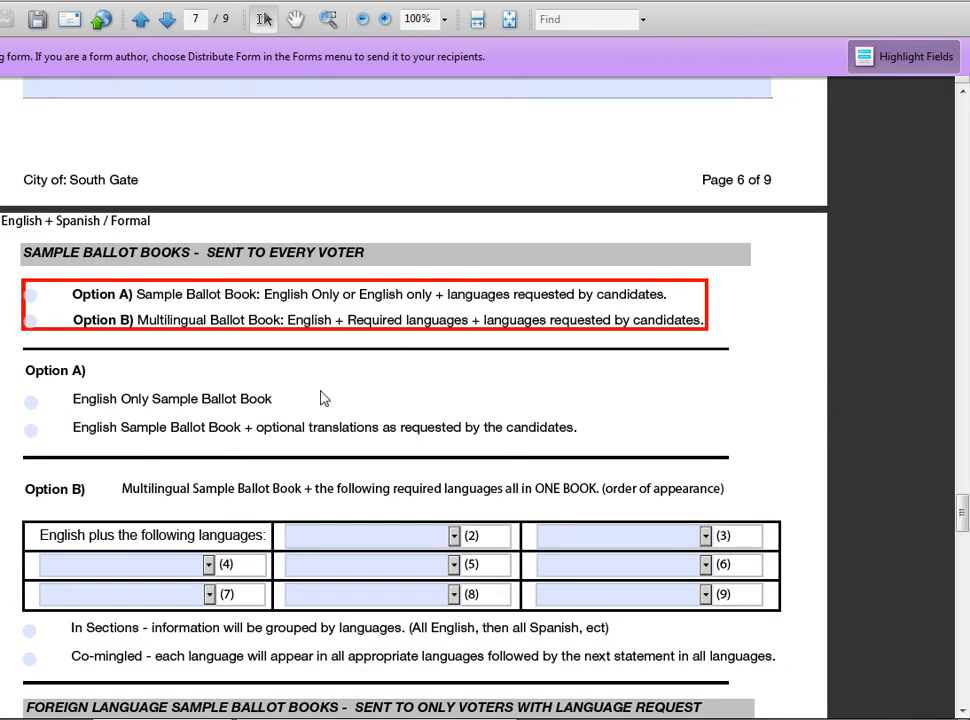
scroll(331, 370, "down", 1)
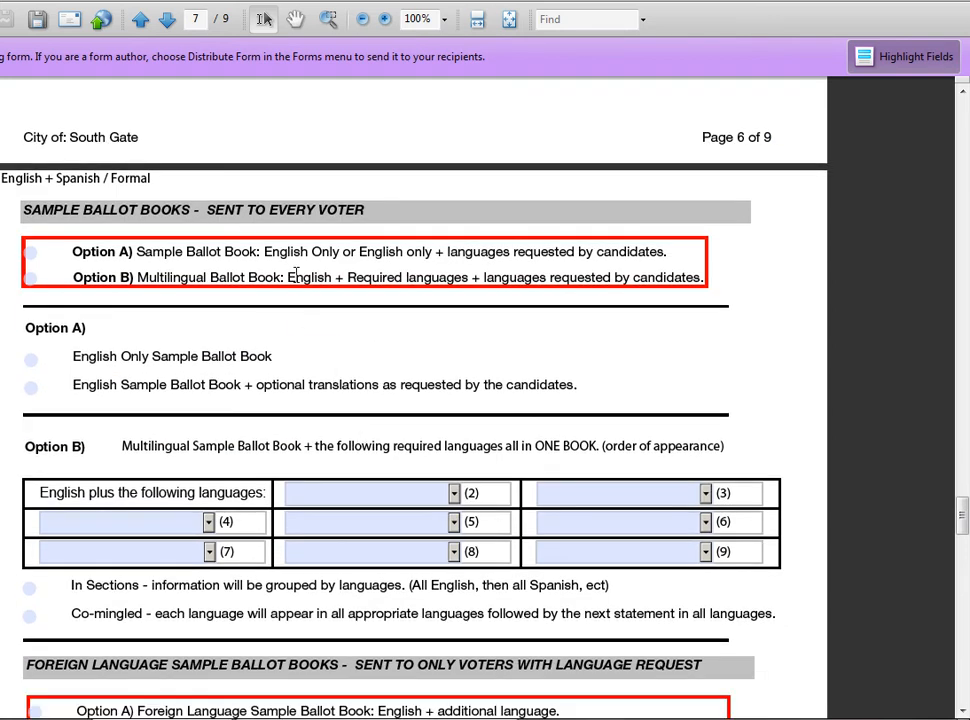
left_click(31, 253)
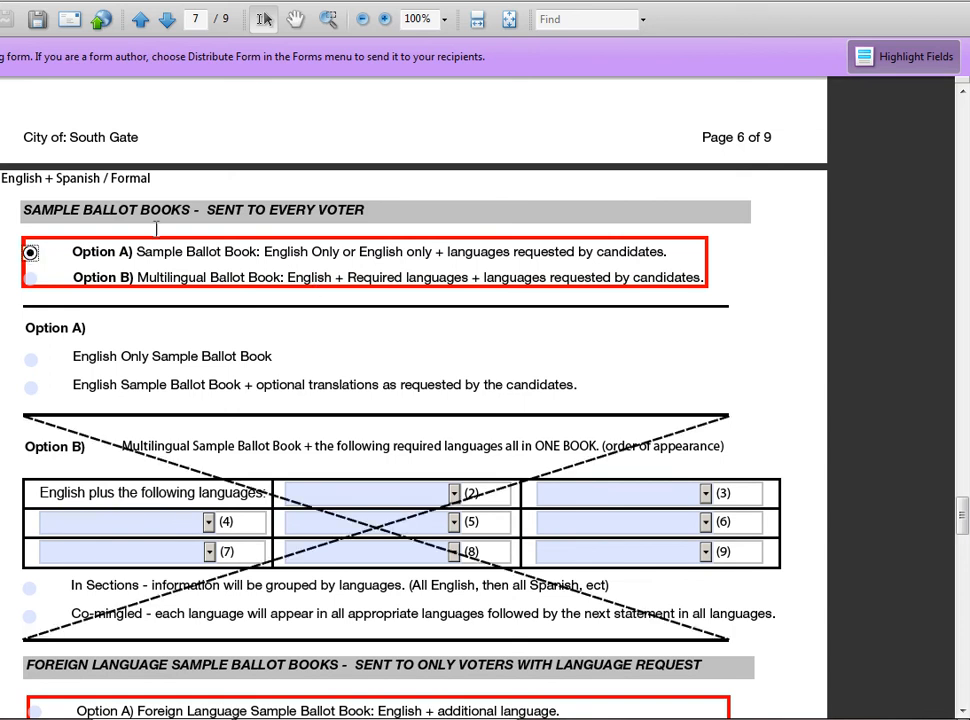
left_click(31, 278)
left_click(31, 252)
left_click(30, 278)
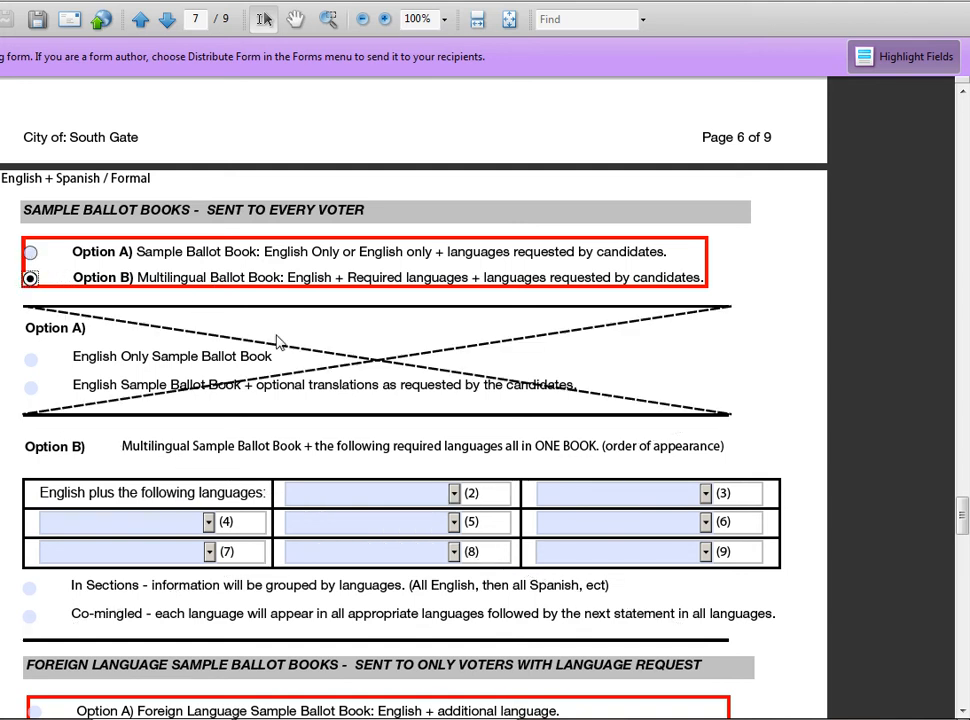
Fill the multilingual book's language slots (2)–(4) with Spanish, Korean and Greek.
scroll(377, 414, "down", 3)
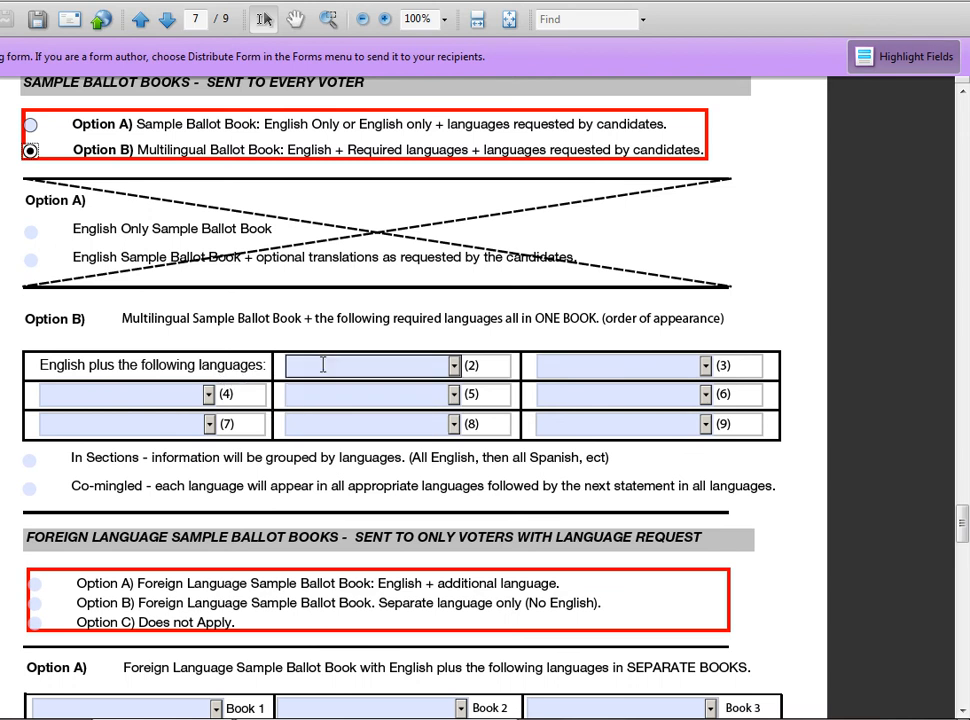
left_click(455, 367)
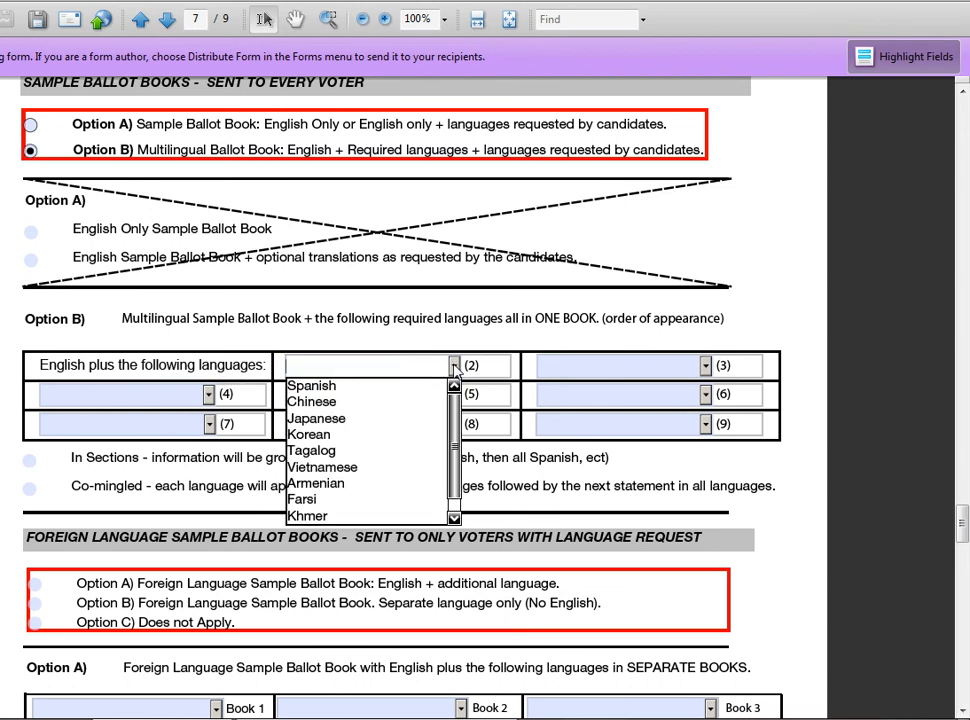
left_click(373, 389)
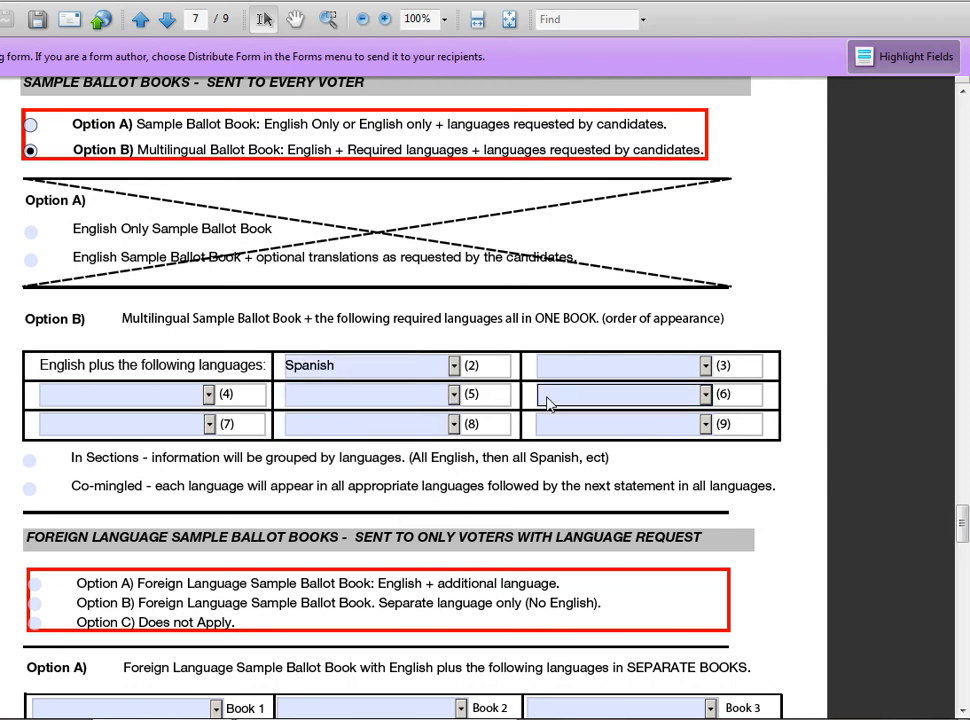
left_click(698, 367)
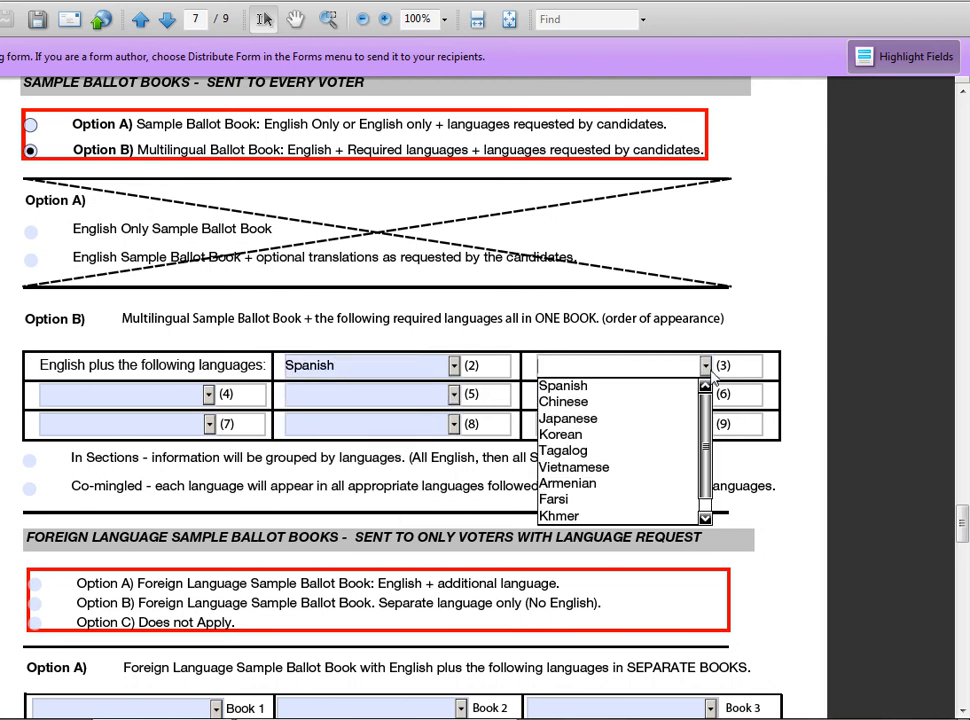
left_click(641, 440)
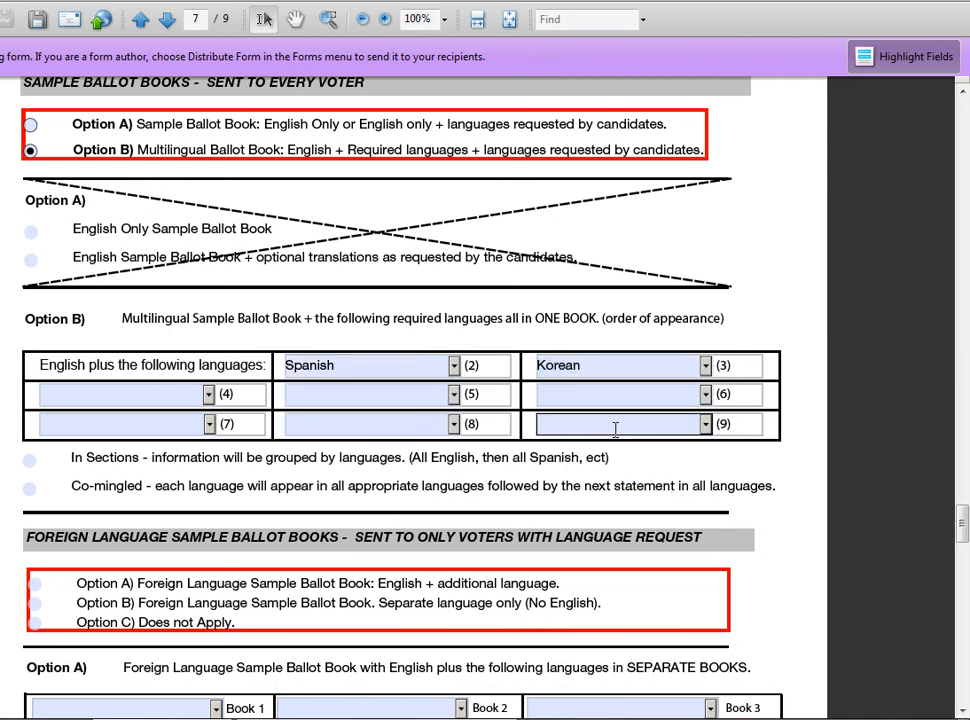
left_click(140, 399)
type("Gre")
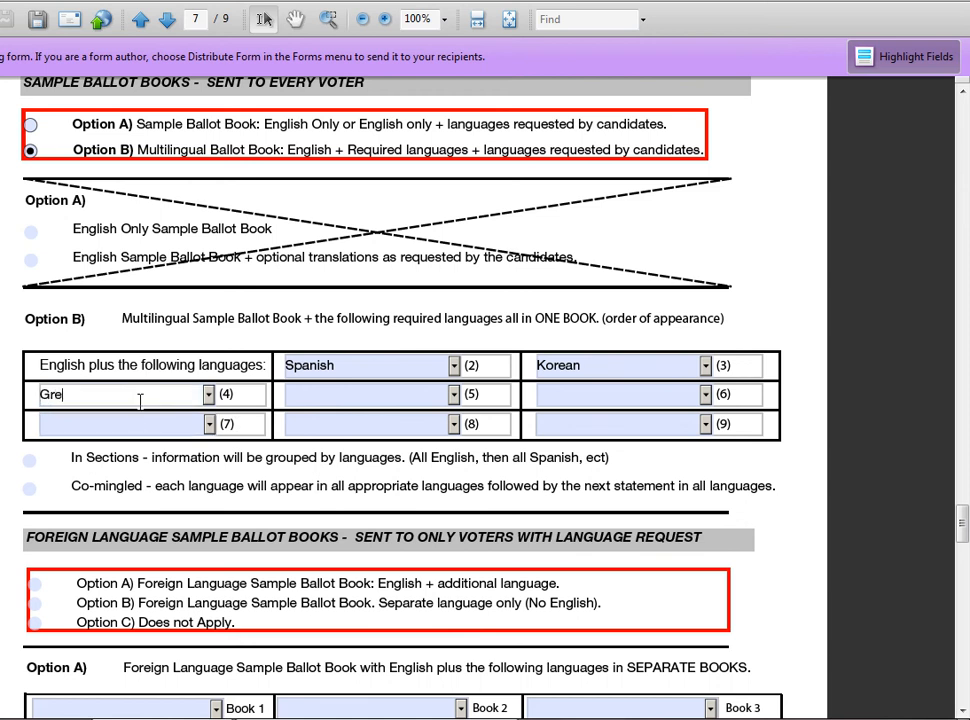
type("ek")
key("Tab")
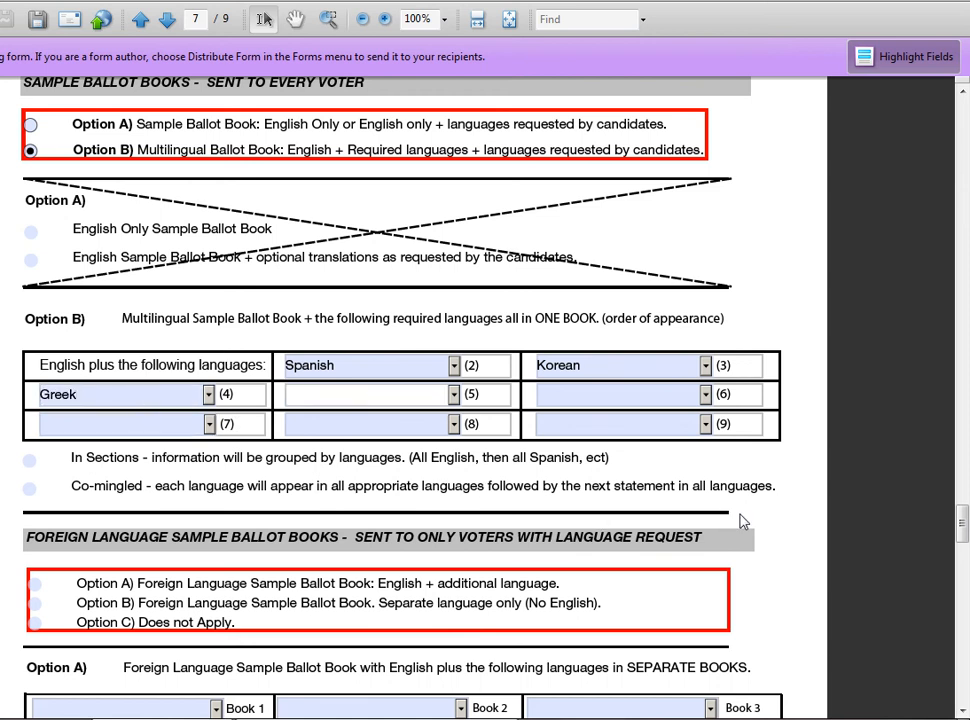
Scroll to Foreign Language Sample Ballot Books and mark them not applicable.
scroll(715, 522, "down", 2)
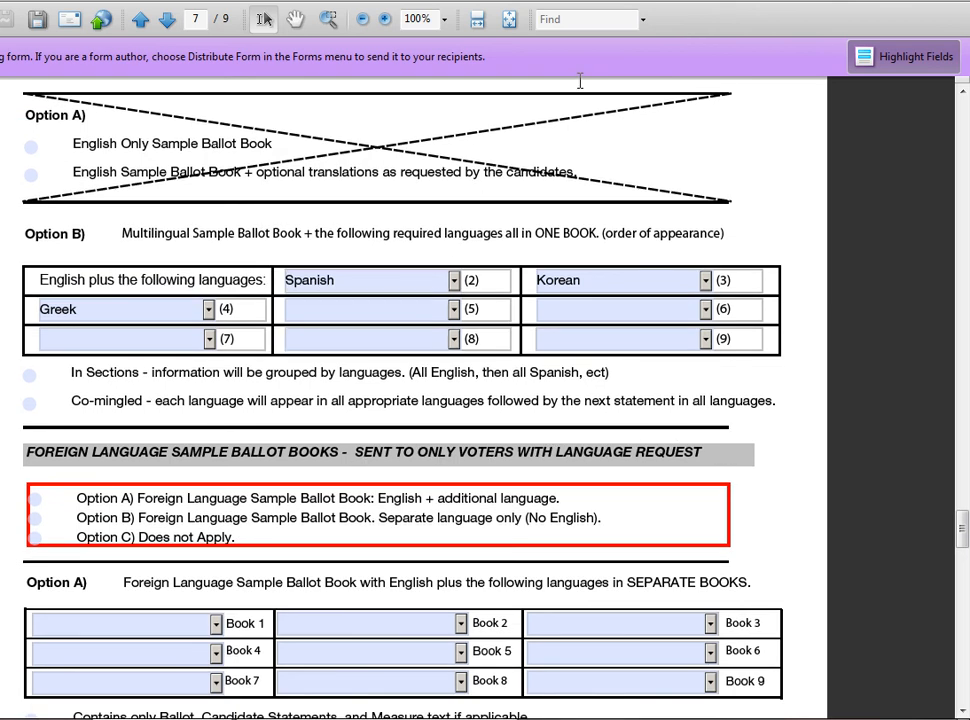
scroll(512, 427, "down", 1)
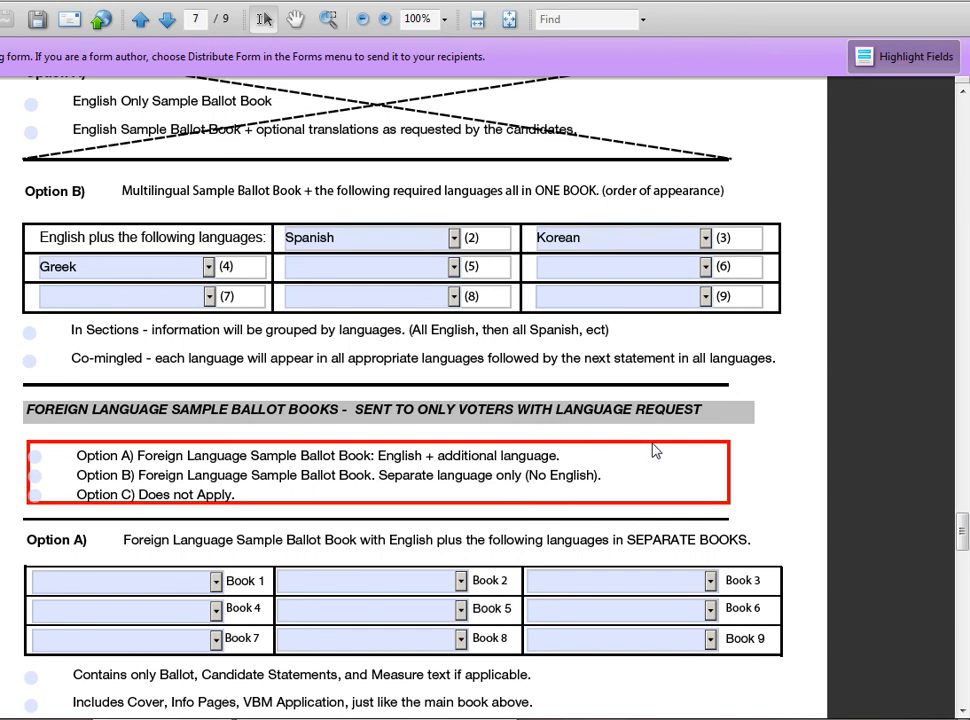
scroll(580, 457, "down", 1)
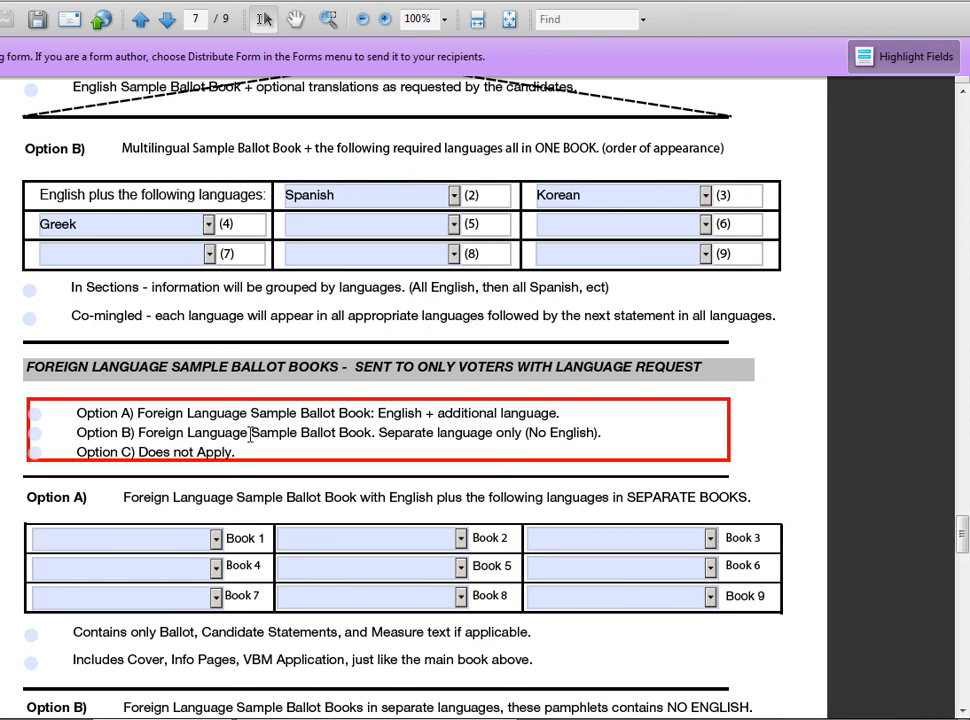
left_click(35, 452)
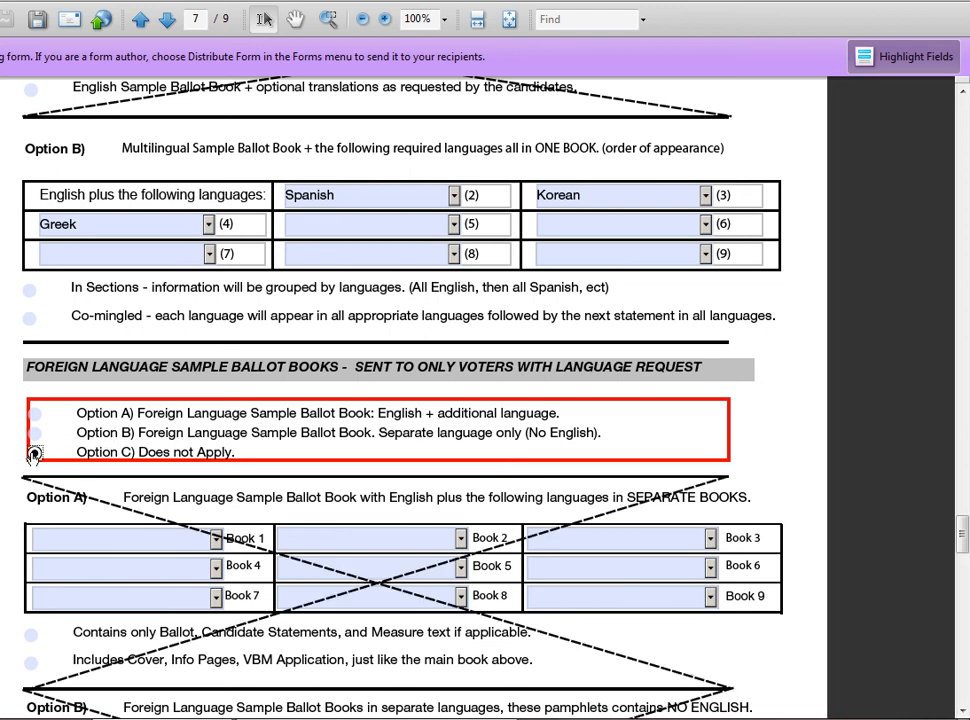
scroll(380, 448, "down", 2)
scroll(380, 448, "down", 2)
scroll(498, 468, "down", 2)
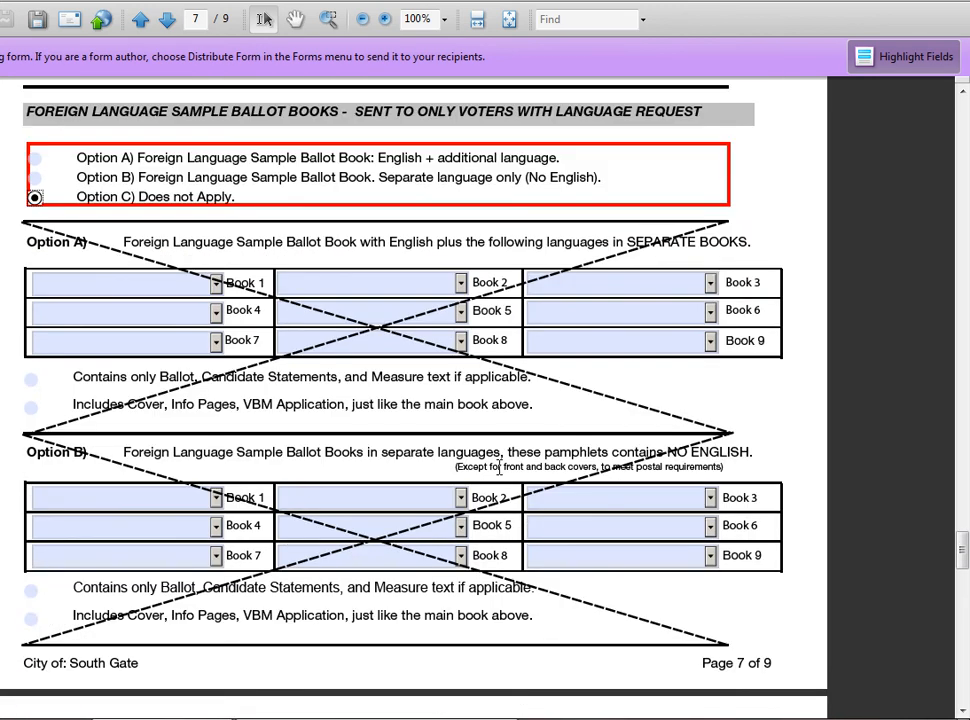
scroll(268, 325, "up", 1)
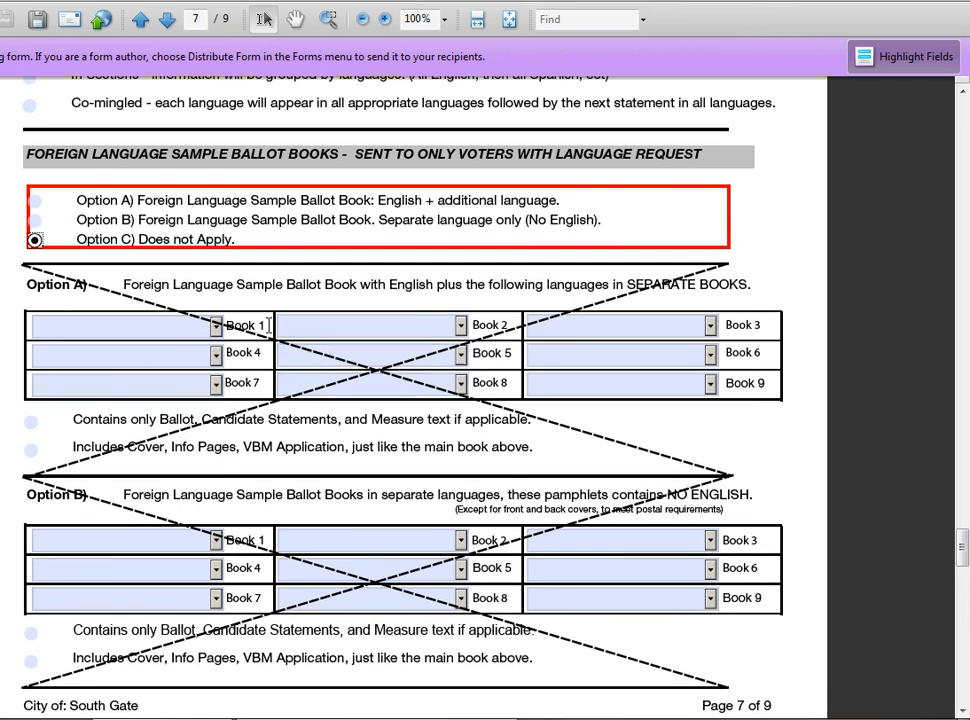
Try English-plus-language books with Book 1 as English + Vietnamese, then clear that entry.
left_click(34, 200)
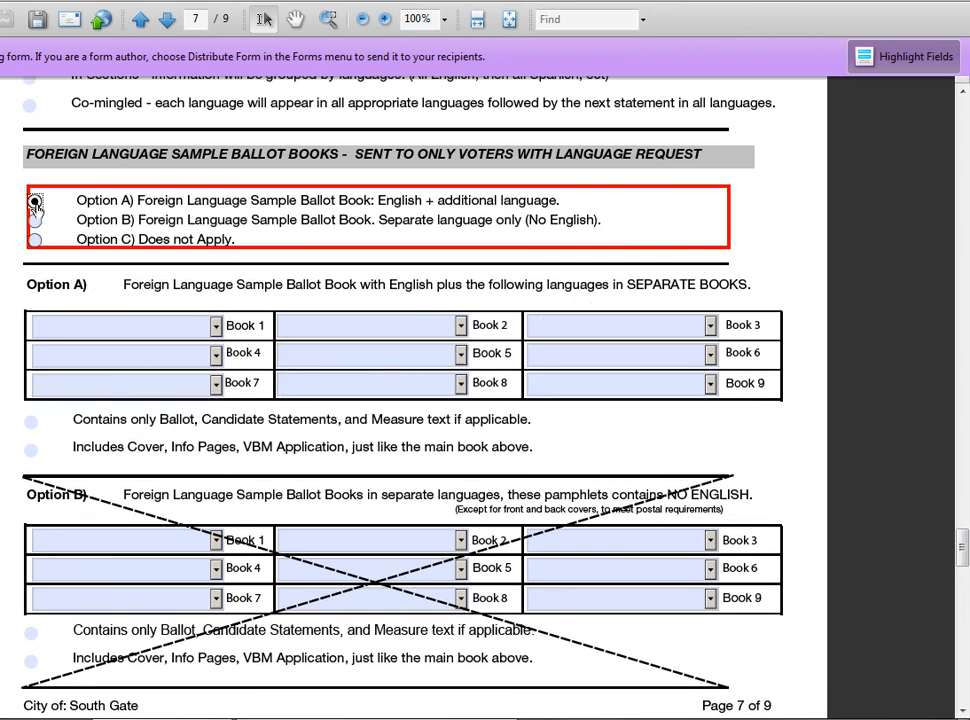
left_click(218, 328)
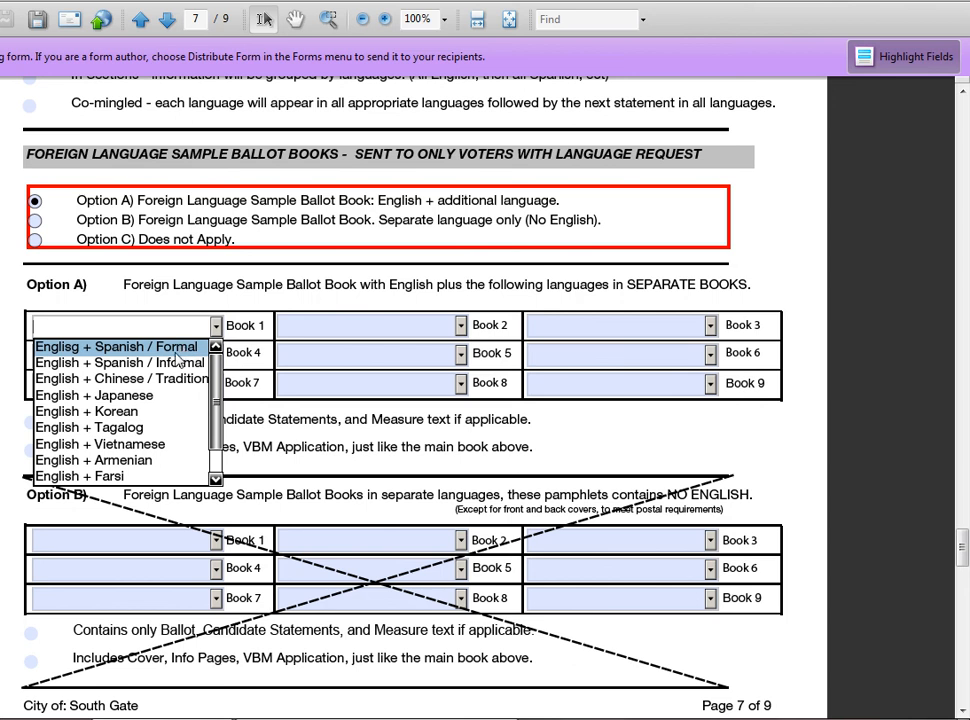
left_click(158, 444)
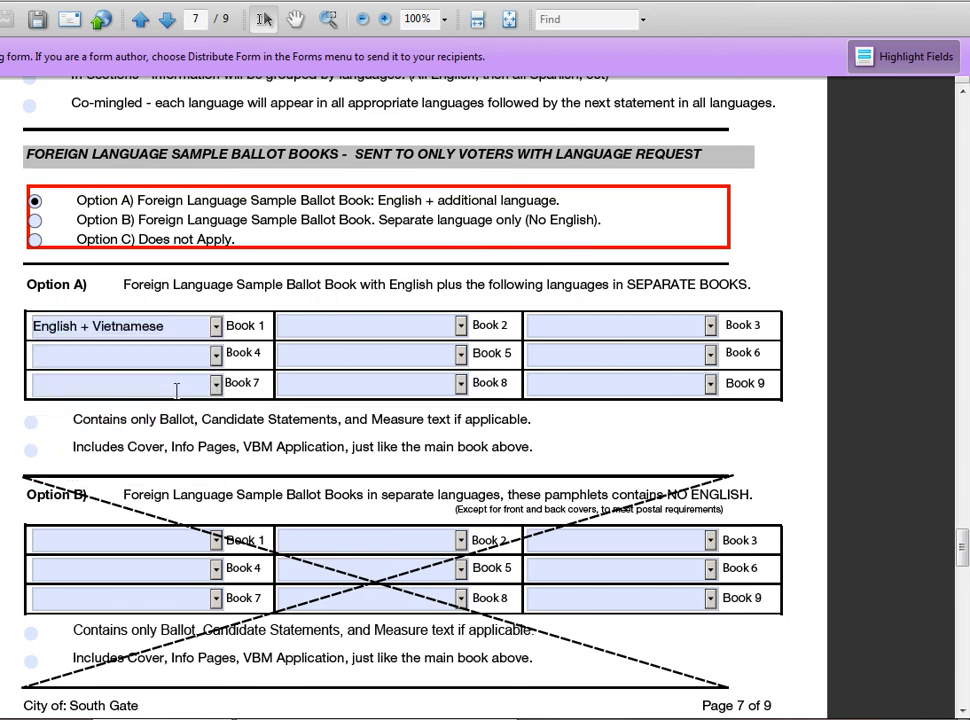
double_click(193, 318)
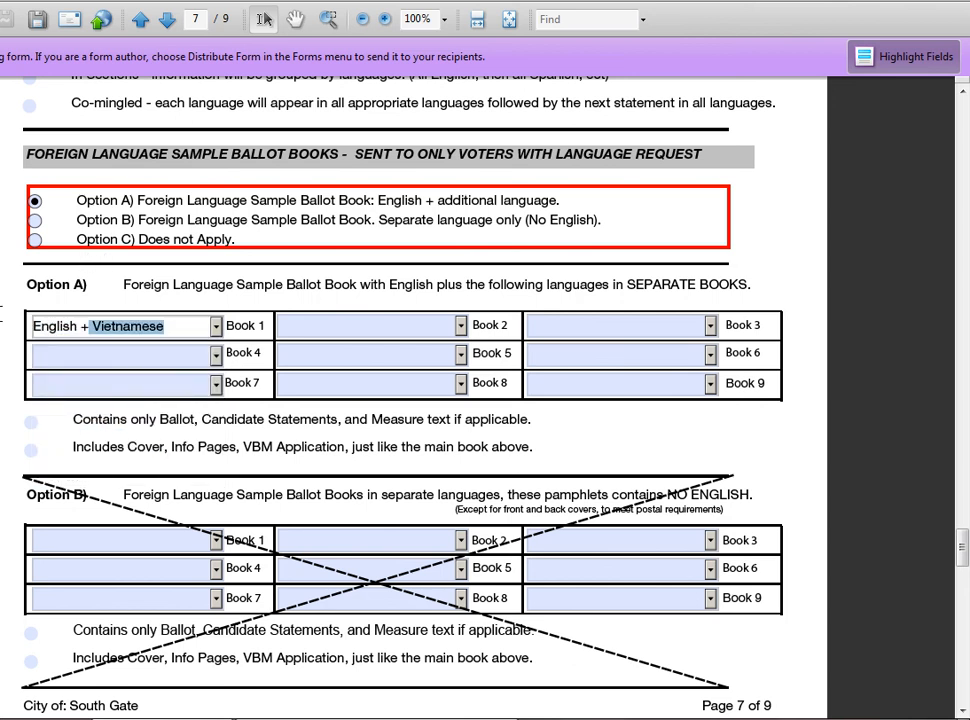
key("BackSpace")
left_click_drag(125, 326, 13, 320)
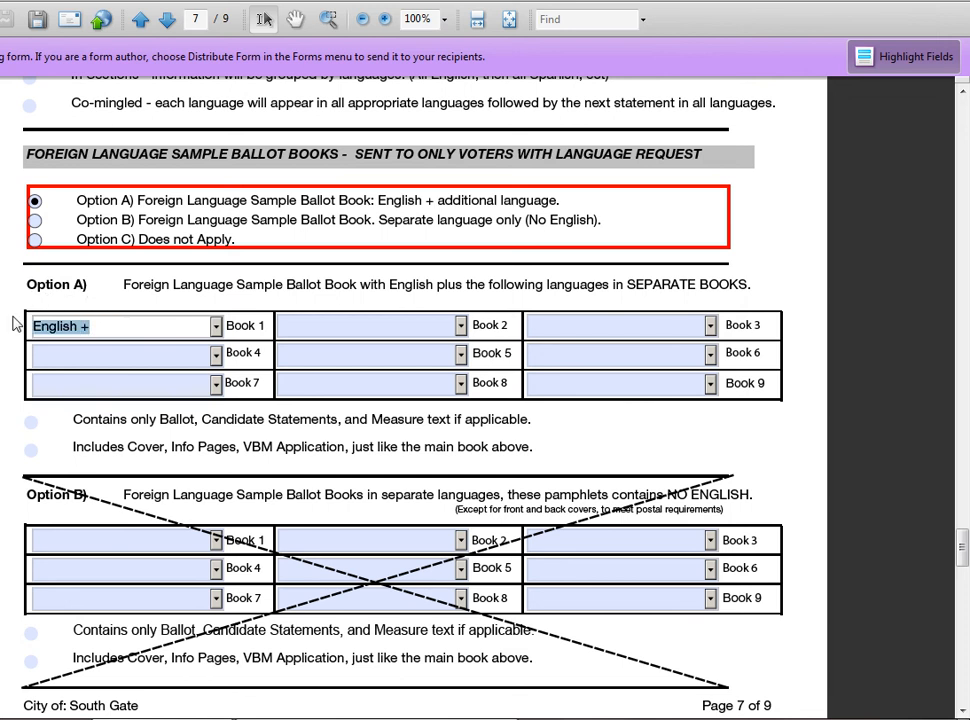
key("BackSpace")
Choose Option B separate-language books without English, with Vietnamese as Book 1.
left_click(34, 220)
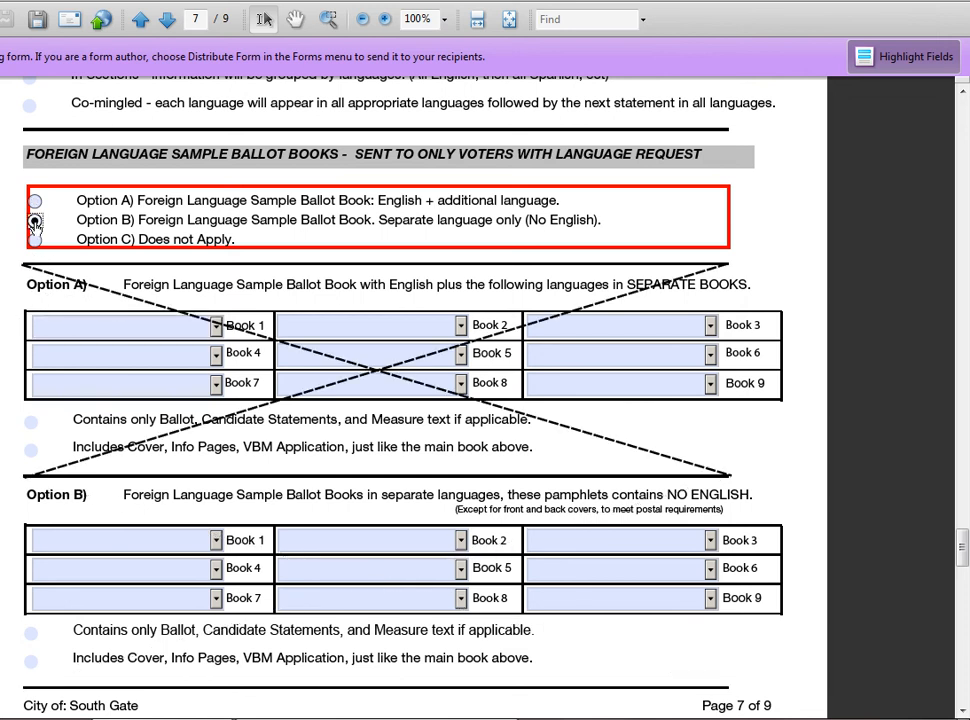
left_click(216, 540)
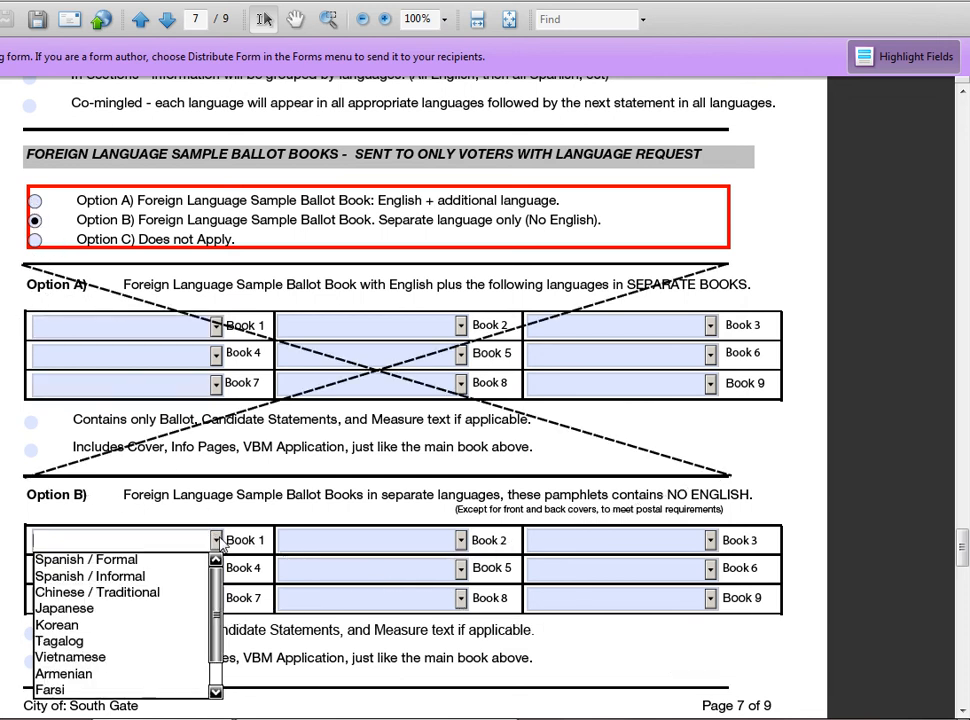
left_click(136, 657)
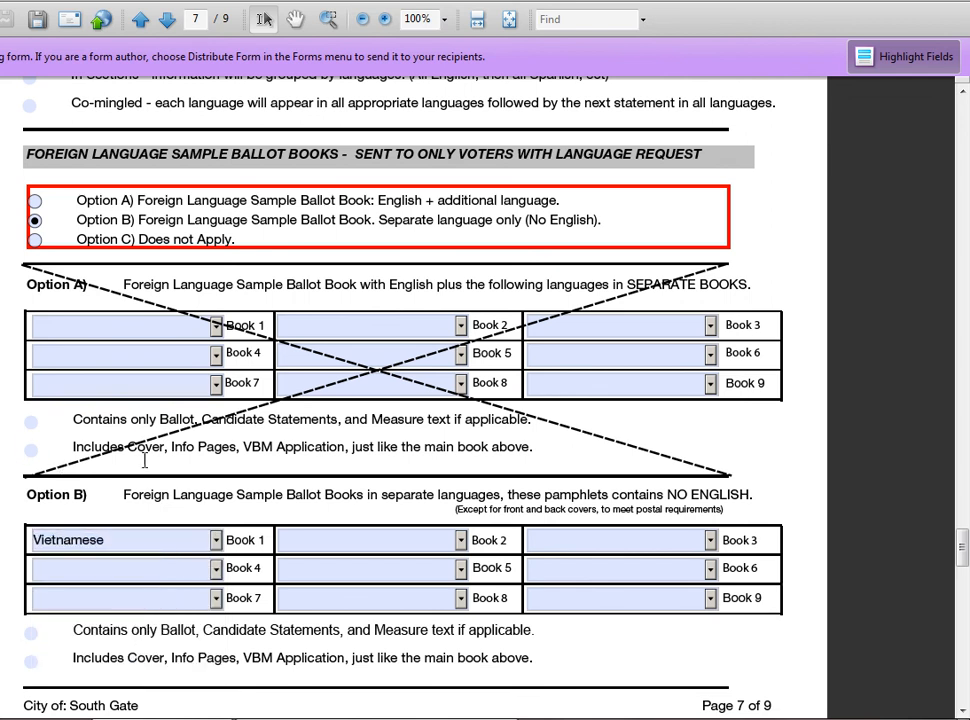
scroll(422, 452, "down", 10)
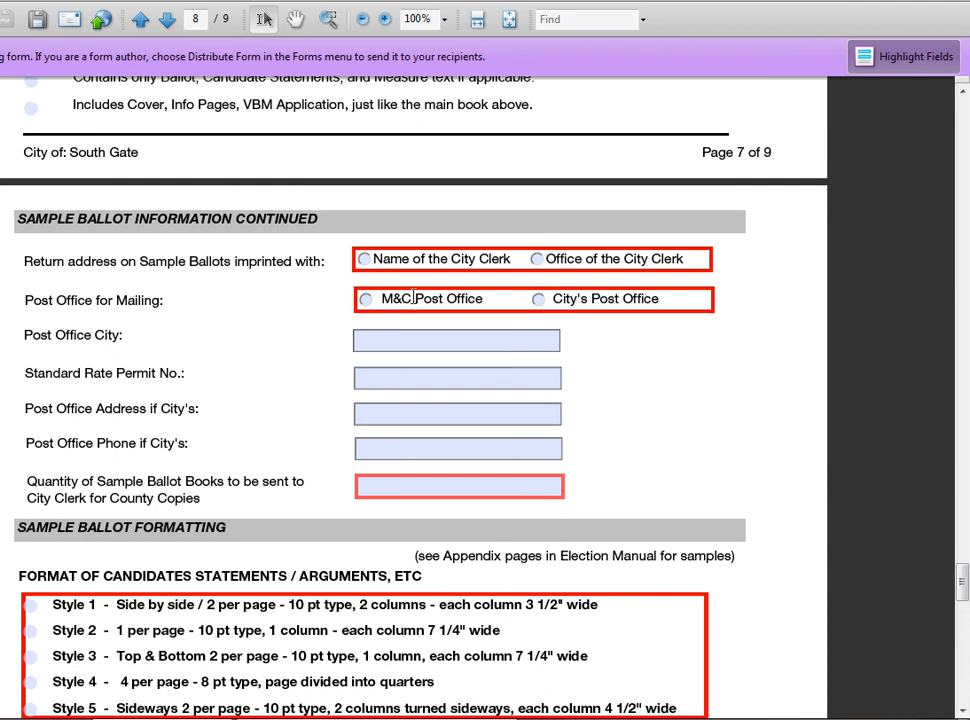
Use the Office of the City Clerk as the return address.
left_click(372, 261)
left_click(538, 259)
scroll(493, 550, "down", 5)
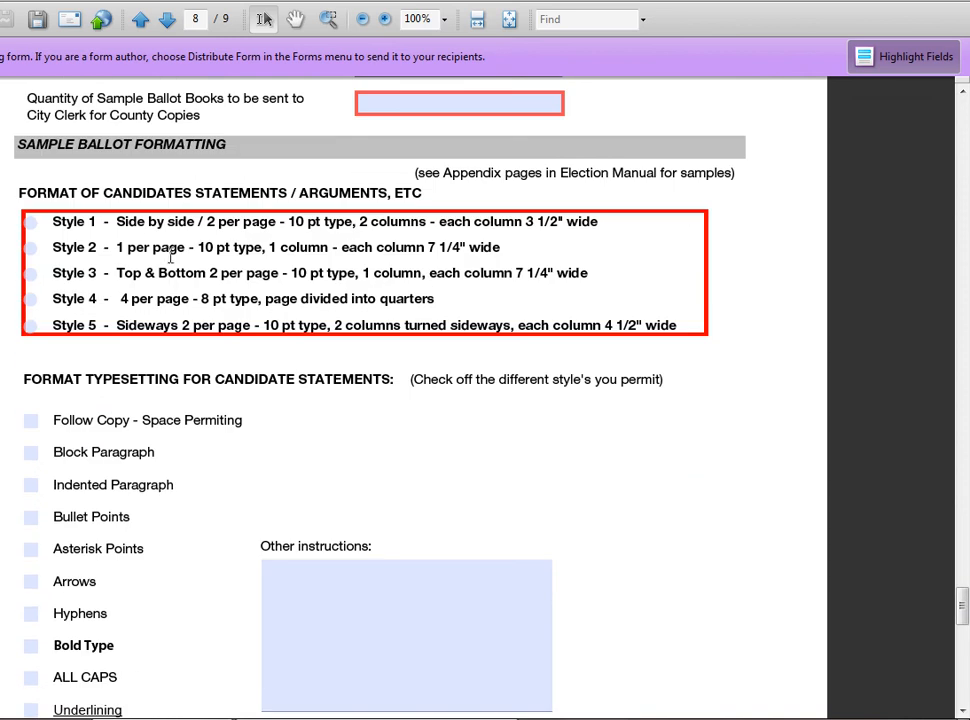
Choose Style 4 candidate statements, four per page, and turn off field highlighting.
left_click(31, 222)
left_click(31, 247)
left_click(31, 273)
left_click(31, 298)
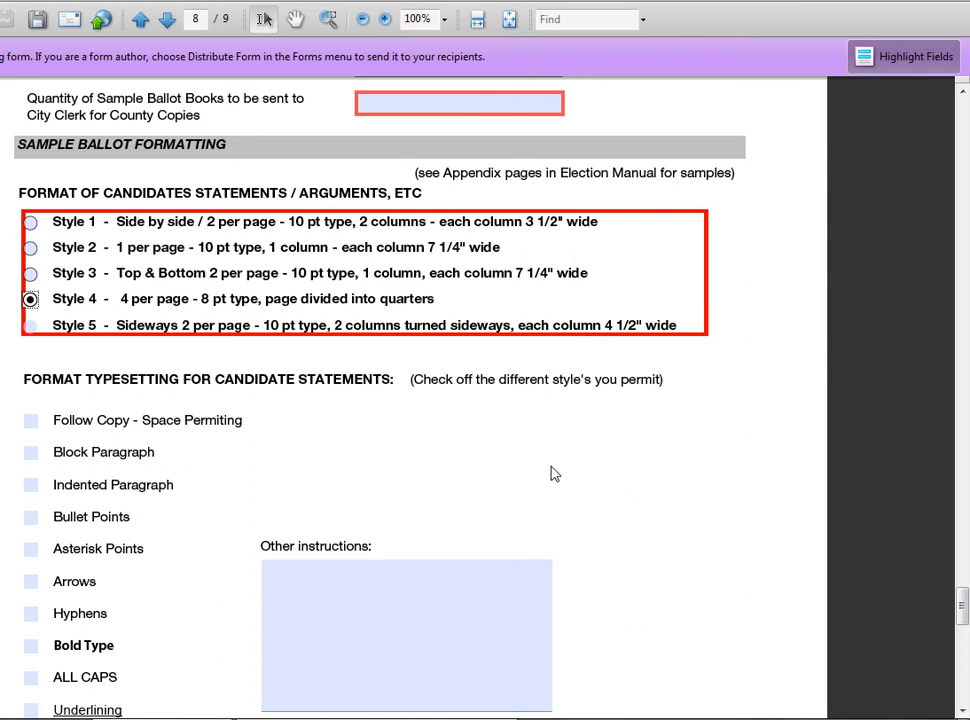
scroll(555, 474, "down", 2)
left_click(912, 57)
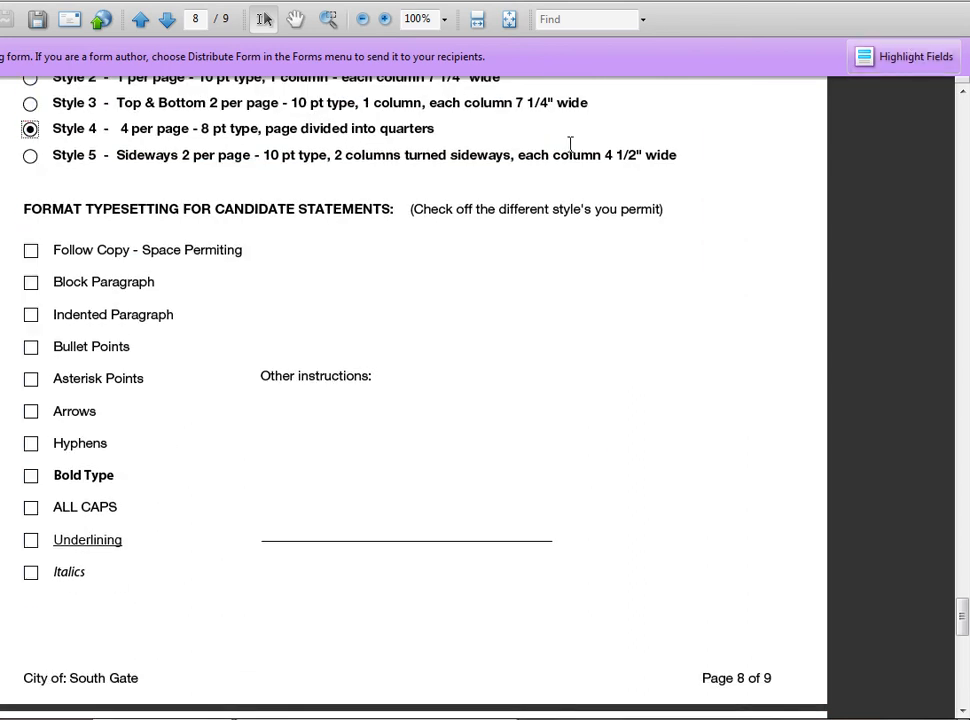
scroll(640, 368, "down", 3)
Scroll through page 9, then drag the scrollbar back up to the form's top.
scroll(405, 396, "down", 4)
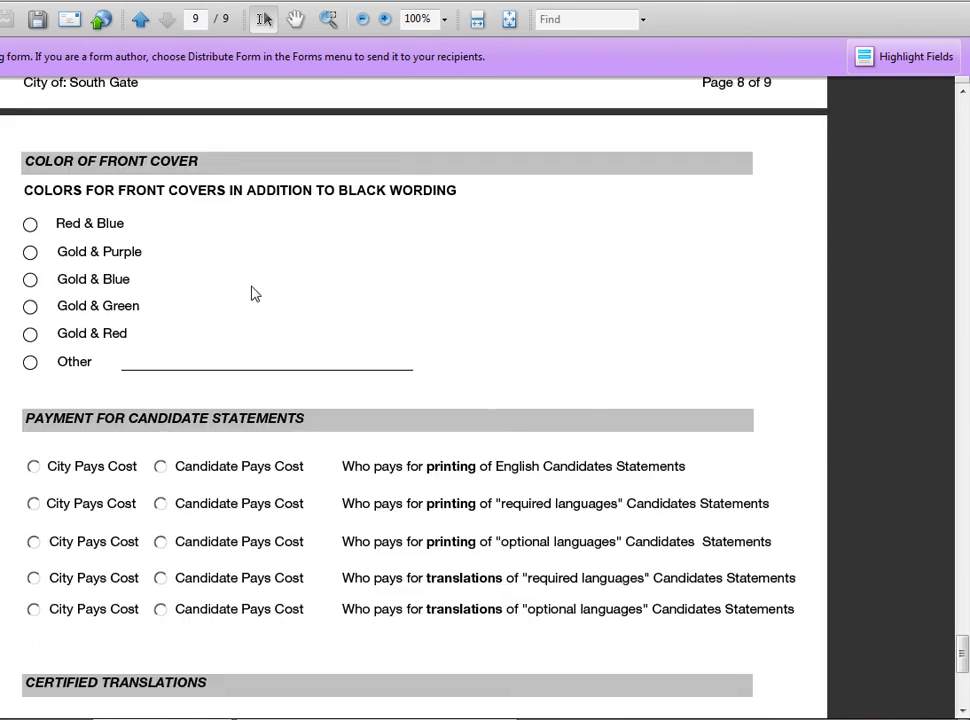
scroll(375, 364, "down", 4)
scroll(433, 288, "up", 1)
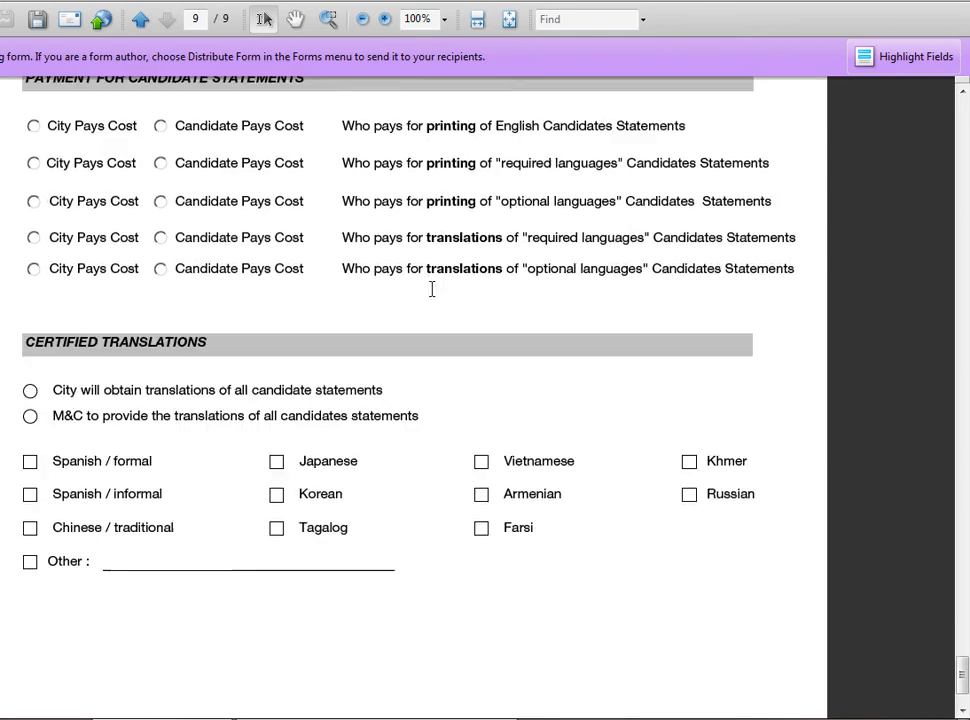
scroll(416, 418, "down", 2)
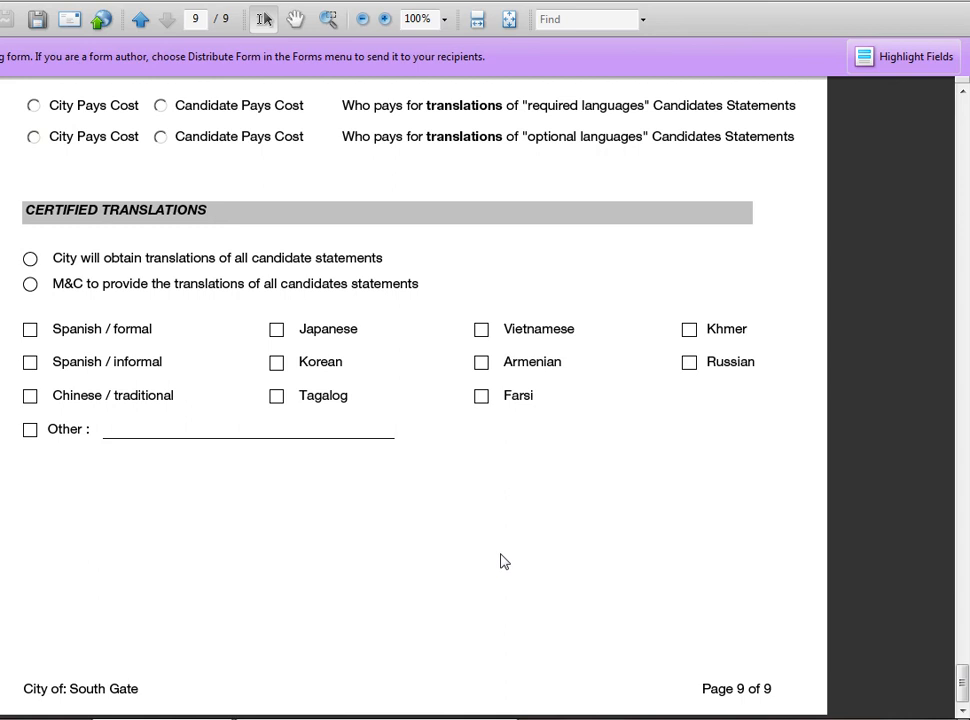
scroll(520, 563, "up", 4)
left_click_drag(958, 663, 963, 113)
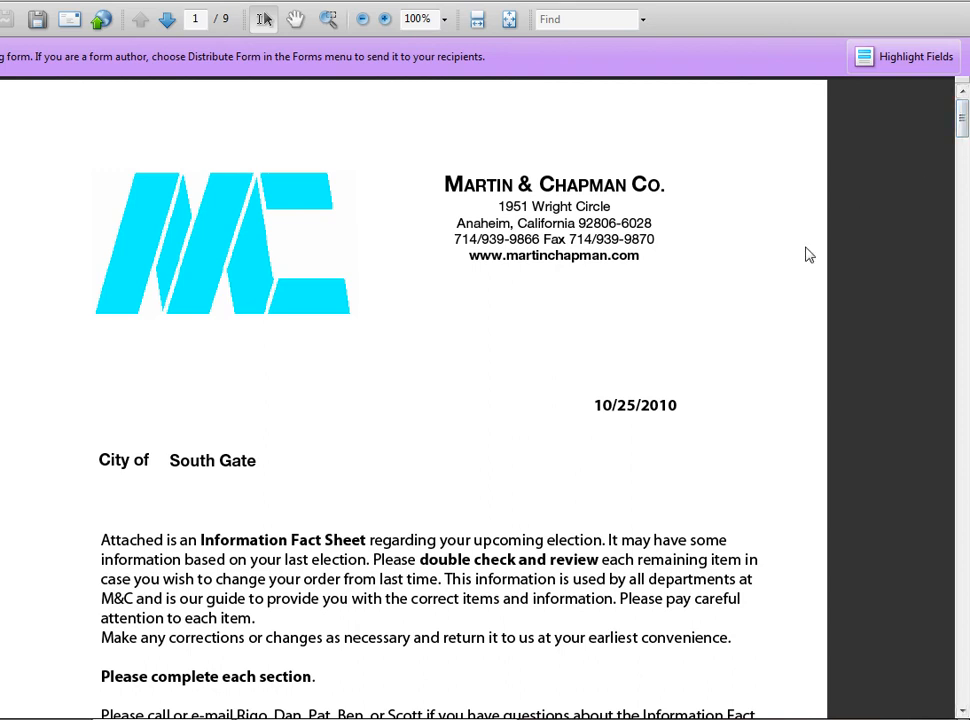
Scroll down from the page 1 cover letter toward the City Information section.
scroll(600, 460, "down", 15)
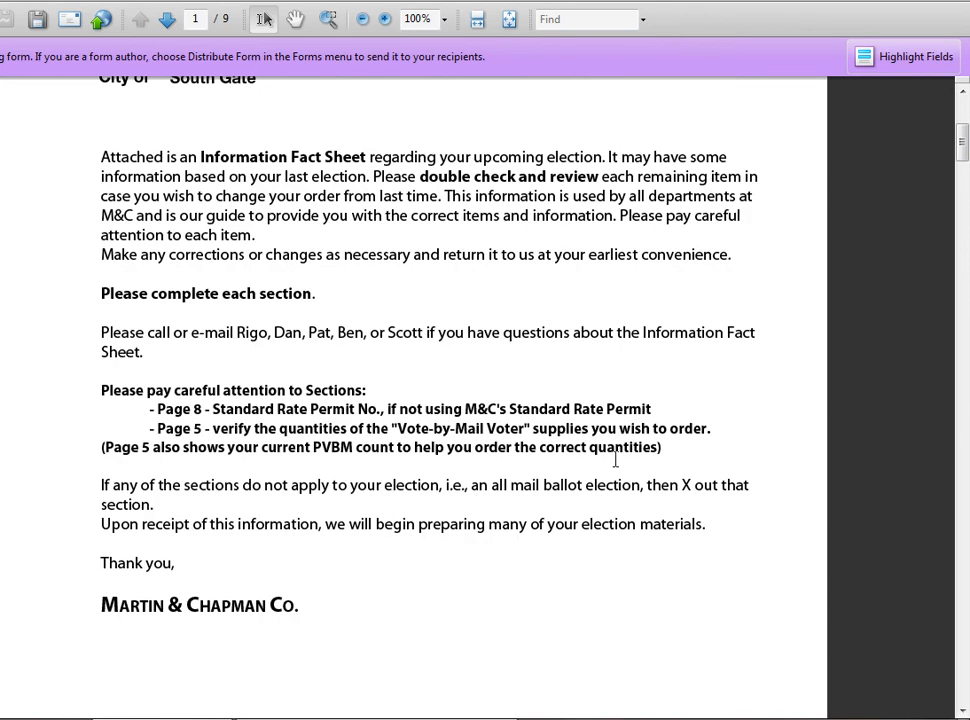